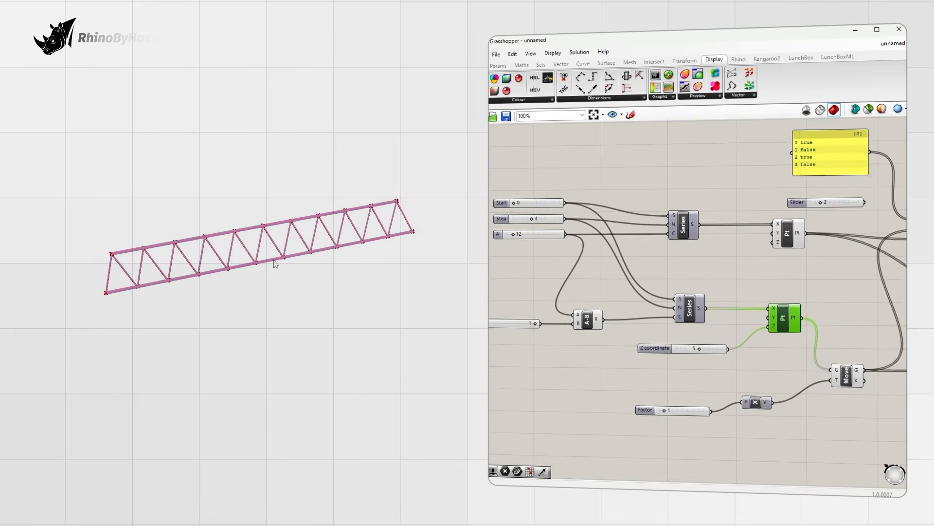
Step: Adjust the truss sliders: A to 10, height 8, longer Step, then Factor from 0 to 5
mouse_move(537, 245)
left_mouse_down()
mouse_move(528, 246)
mouse_move(536, 247)
left_mouse_up()
right_click_drag(628, 333, 642, 331)
left_click_drag(738, 357, 753, 358)
mouse_move(548, 242)
left_mouse_down()
mouse_move(582, 226)
mouse_move(549, 243)
left_mouse_up()
scroll(312, 253, "down", 1)
scroll(312, 254, "down", 2)
scroll(281, 259, "up", 5)
right_click_drag(658, 399, 624, 382)
left_click_drag(668, 404, 678, 406)
Step: Move the space frame's corner points (Z to 0 and 9, Y to 6), then flatten it
scroll(246, 273, "down", 2)
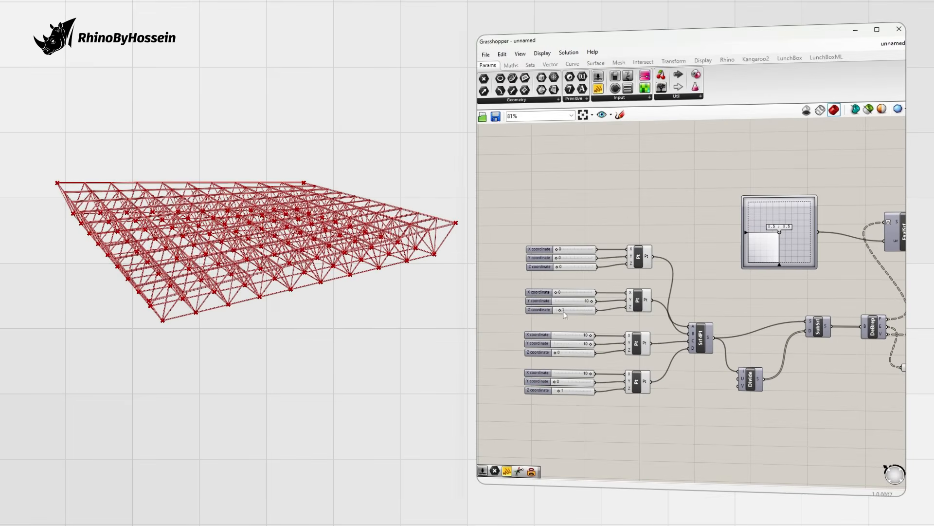
left_click_drag(560, 390, 554, 390)
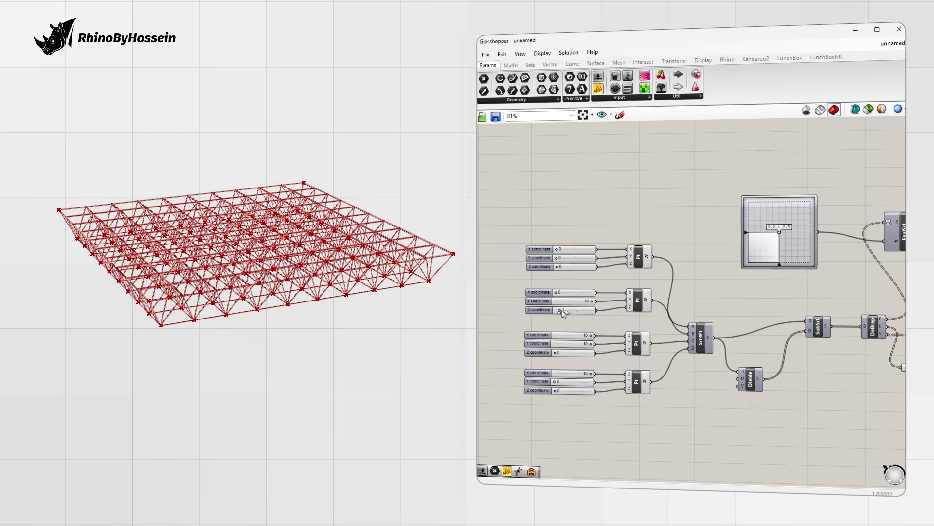
left_click_drag(555, 310, 570, 310)
scroll(364, 310, "down", 4)
right_click_drag(364, 310, 389, 325)
left_click_drag(555, 381, 576, 382)
right_click_drag(299, 334, 201, 341)
left_click_drag(575, 382, 568, 382)
left_click_drag(589, 310, 564, 312)
right_click_drag(313, 304, 423, 273)
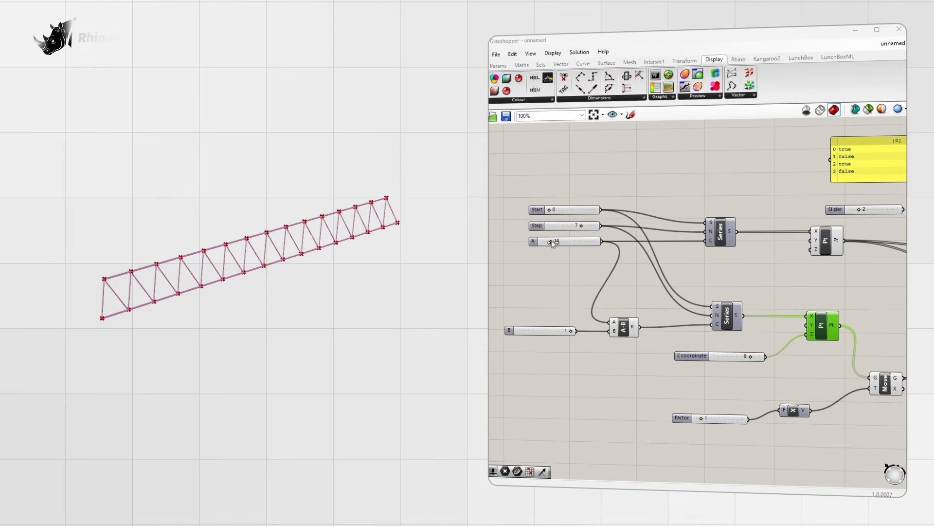
Step: Trim the truss to 9 bays with Step 6, then raise Factor and return it to 0
left_click_drag(554, 243, 548, 243)
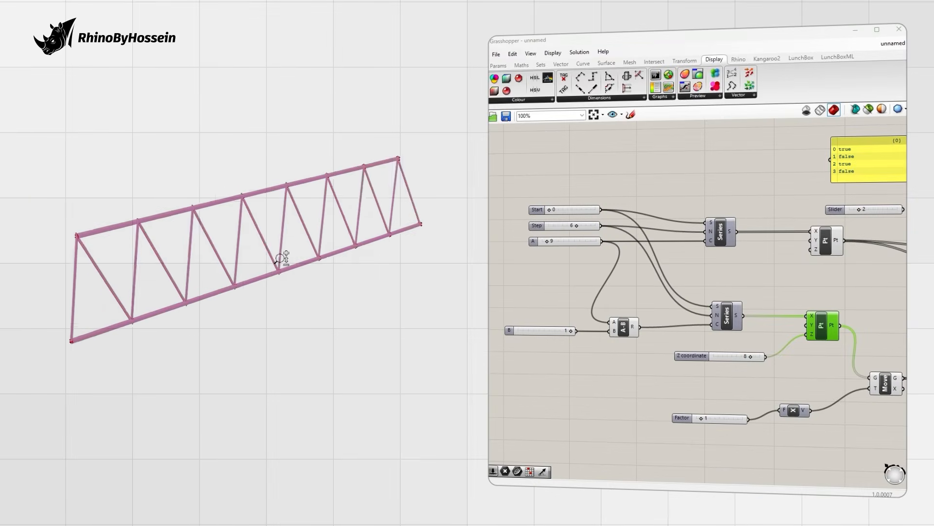
right_click_drag(640, 355, 606, 338)
mouse_move(665, 402)
left_mouse_down()
mouse_move(684, 404)
mouse_move(658, 408)
left_mouse_up()
right_click_drag(302, 290, 240, 313, "ctrl")
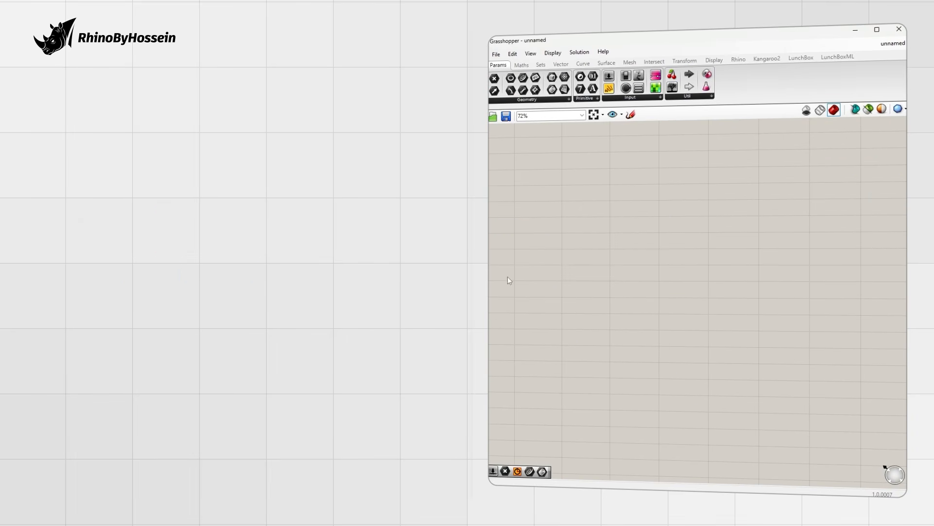
Step: Place a Construct Point and a Series, wiring the Series output to the point's X input
double_click(648, 297)
type("constru")
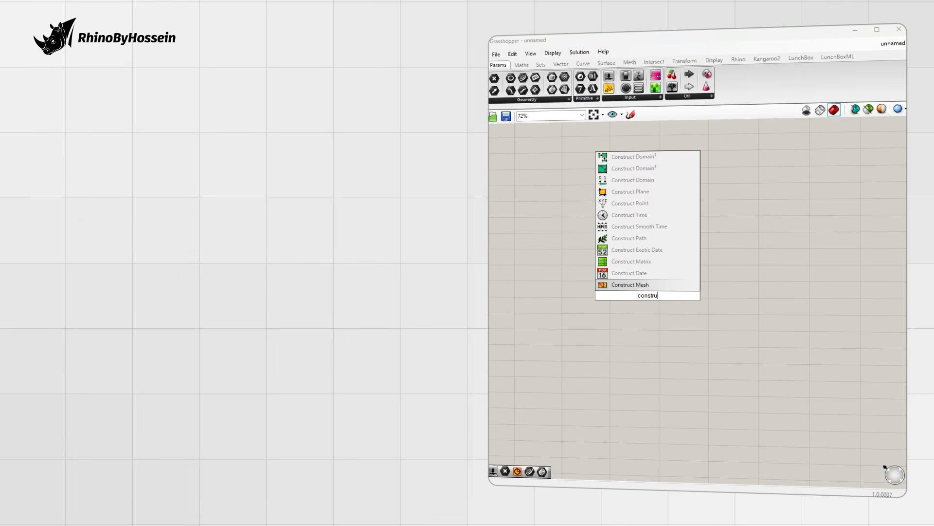
type("ct")
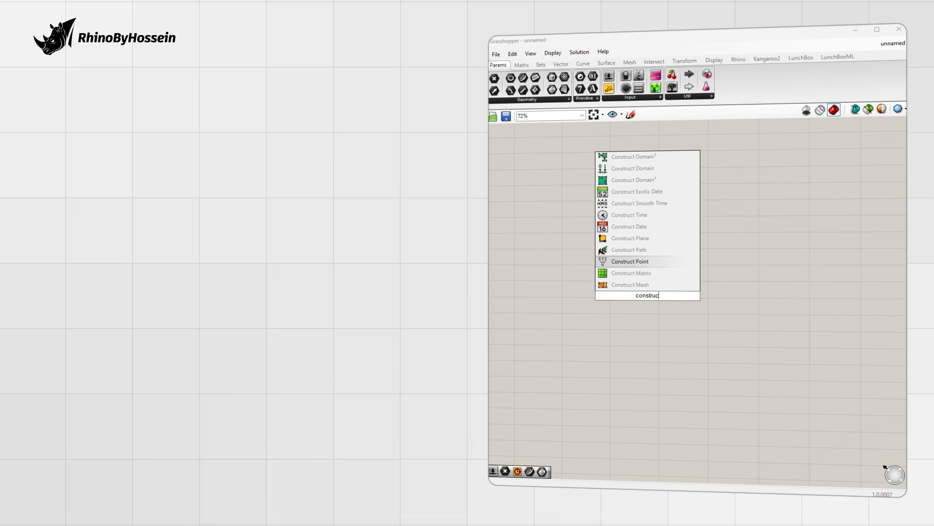
left_click(631, 262)
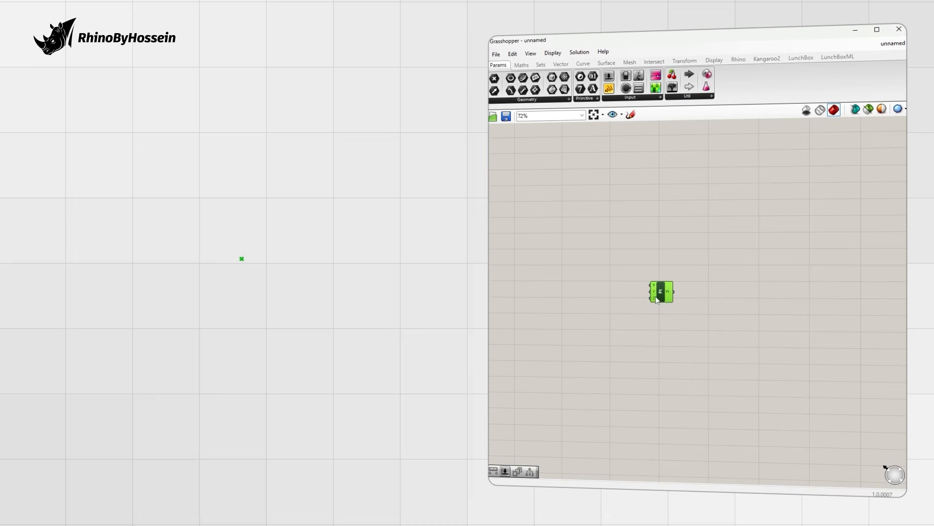
scroll(653, 300, "up", 4)
double_click(579, 288)
type("ser")
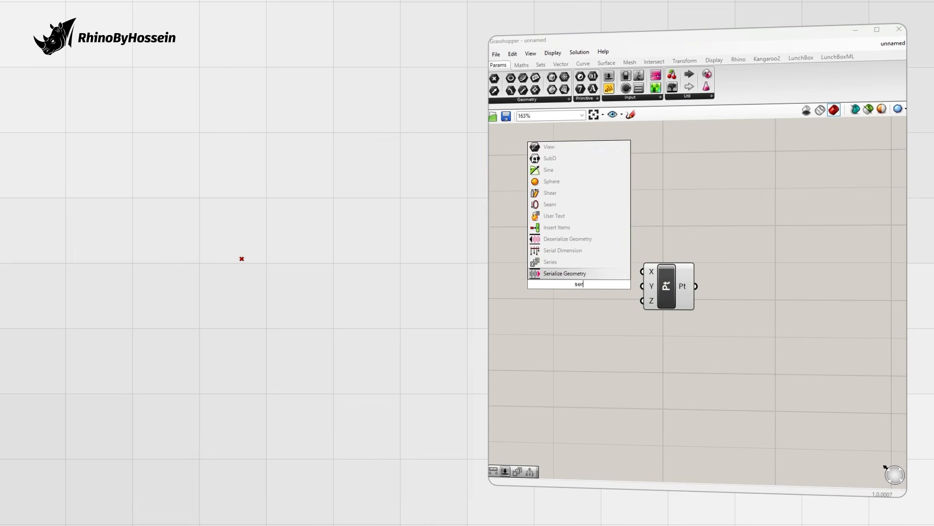
left_click(570, 264)
mouse_move(647, 276)
left_mouse_down()
mouse_move(738, 272)
mouse_move(723, 272)
left_mouse_up()
left_click_drag(603, 284, 718, 267)
Step: Add a Start slider set to 0 feeding the Series start input
scroll(705, 268, "down", 2)
scroll(704, 268, "down", 2)
right_click_drag(580, 271, 619, 268)
scroll(588, 267, "up", 3)
double_click(587, 267)
type("0")
key("Return")
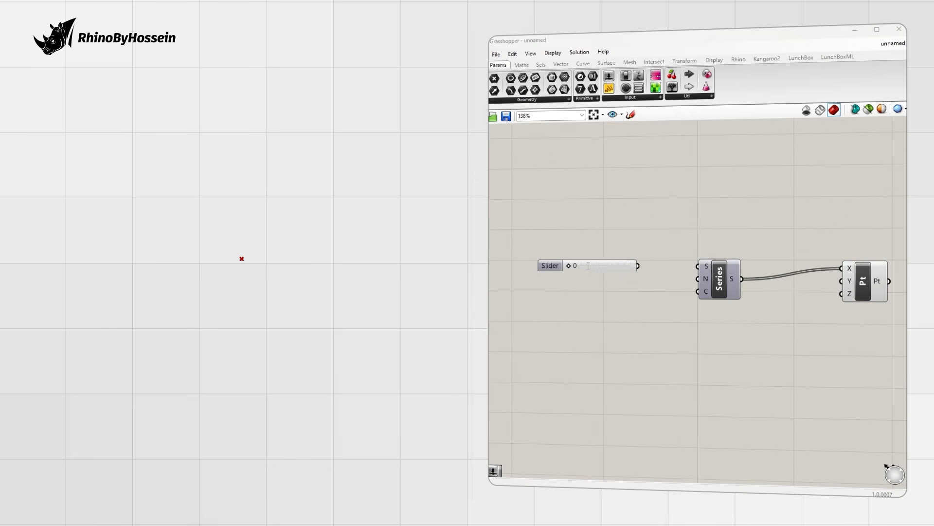
left_click_drag(638, 266, 698, 266)
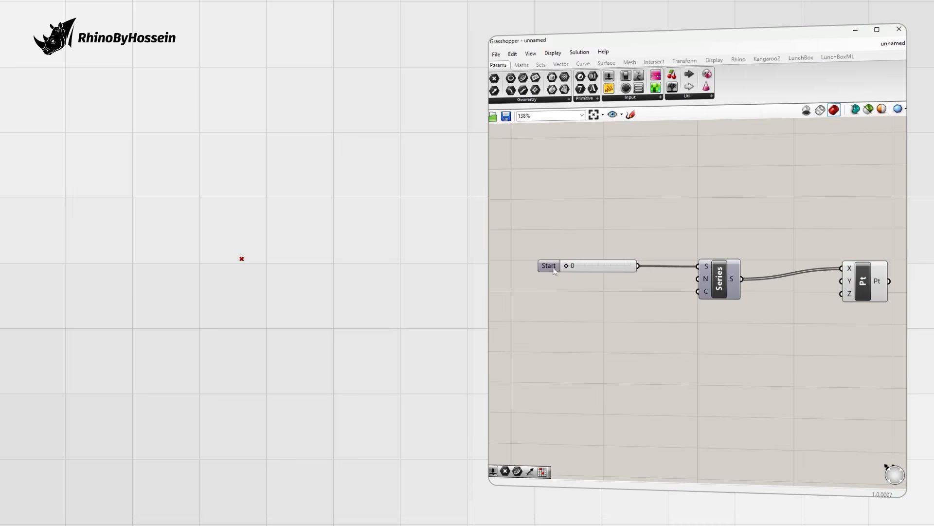
left_click_drag(561, 270, 551, 271)
left_click(632, 278)
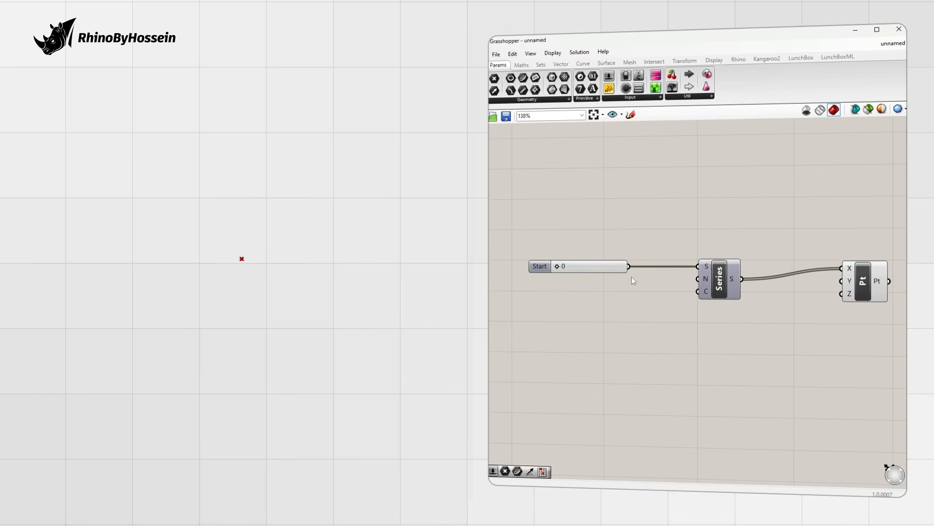
Step: Create a second number slider with value 5 below the Start slider
scroll(642, 287, "up", 1)
double_click(565, 292)
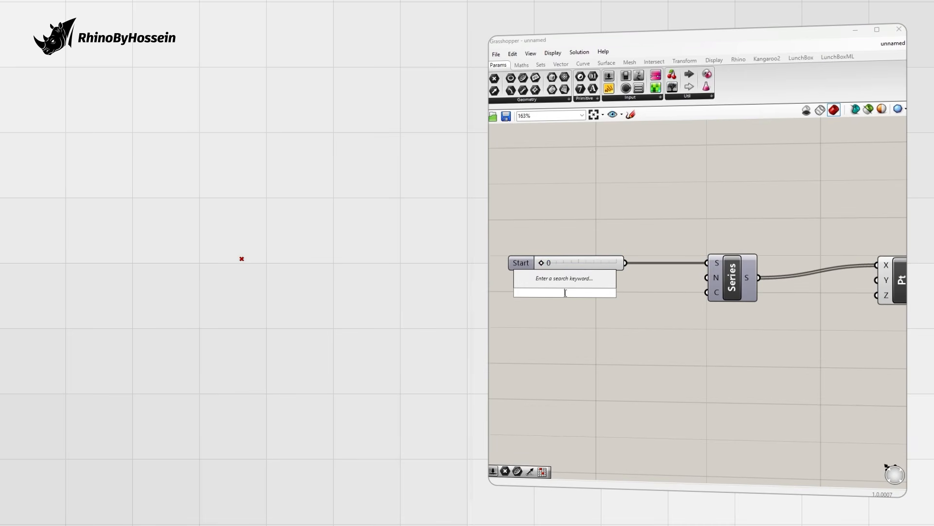
type("5")
key("Return")
Step: Wire the value-5 slider into the Series step input
left_click_drag(626, 293, 707, 278)
scroll(700, 248, "down", 4)
left_click_drag(671, 234, 559, 261)
left_click(643, 276)
scroll(645, 276, "up", 2)
Step: Add a Count slider of 11 feeding the Series count, aligned under Start and Step
double_click(569, 295)
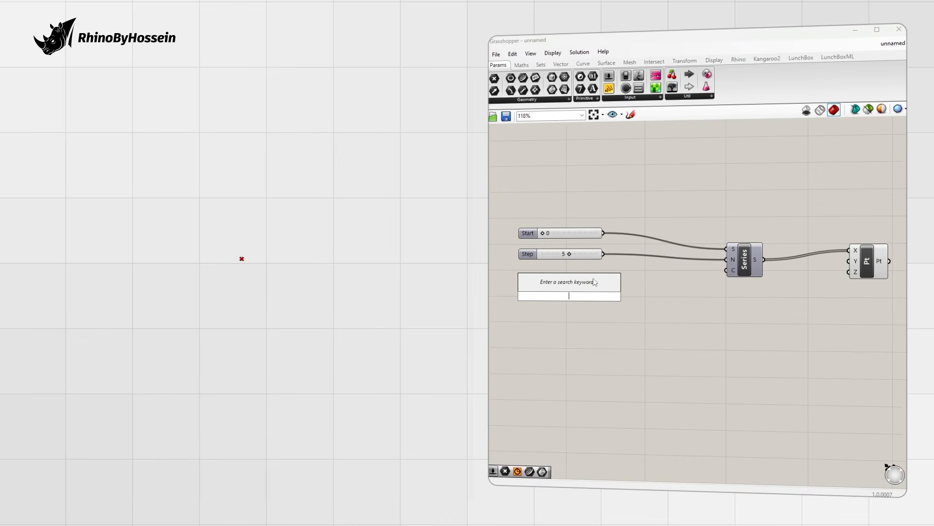
type("11")
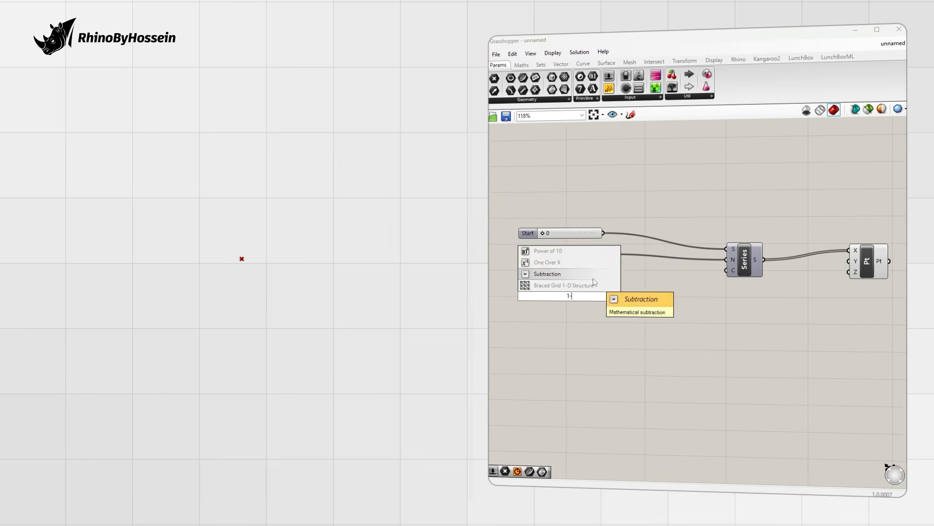
key("Return")
left_click_drag(612, 296, 726, 270)
left_click_drag(535, 298, 525, 271)
left_click_drag(542, 219, 522, 288)
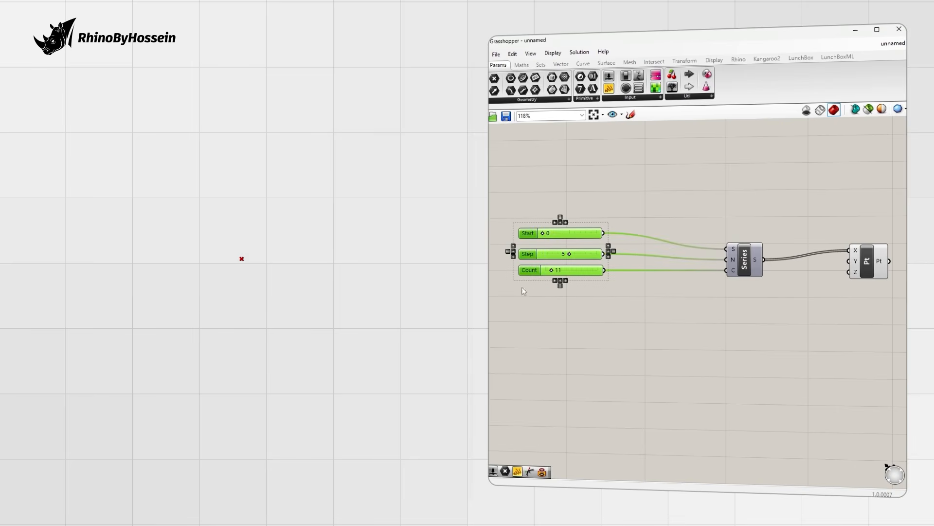
left_click(551, 243)
left_click_drag(529, 255, 528, 252)
Step: Check the 11 points, then copy the Series–Point pair below the original
scroll(241, 273, "down", 15)
scroll(242, 276, "up", 4)
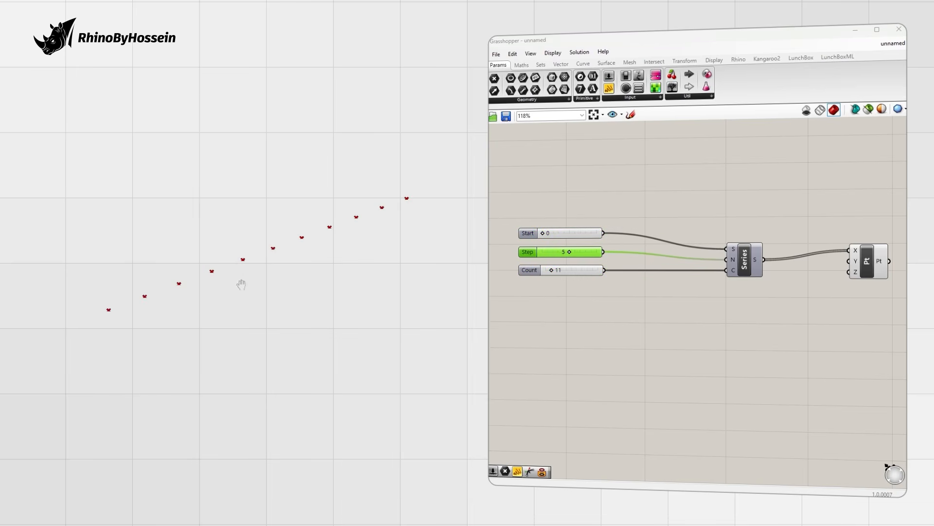
scroll(785, 308, "down", 3)
scroll(785, 308, "up", 2)
left_click(852, 278)
left_click(808, 324)
scroll(831, 323, "down", 1)
right_click_drag(719, 301, 690, 253)
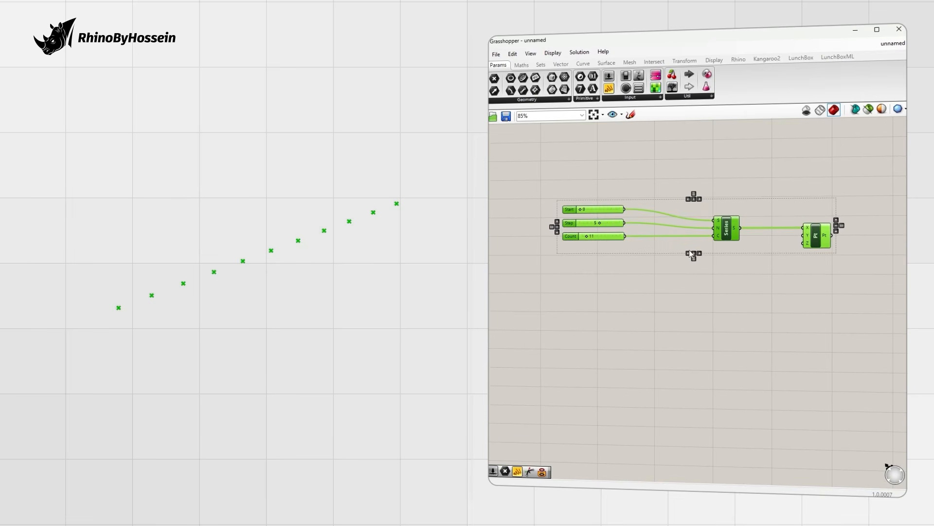
left_click_drag(836, 277, 735, 312)
left_click(649, 278)
scroll(649, 278, "up", 1)
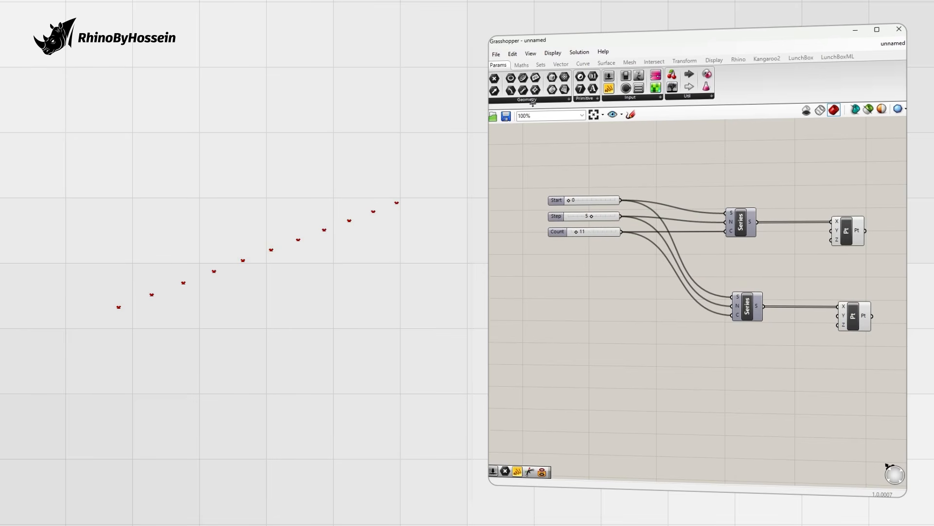
Step: Combine the Count slider with a new slider of 1 and feed the result into the lower Series count
left_click(521, 66)
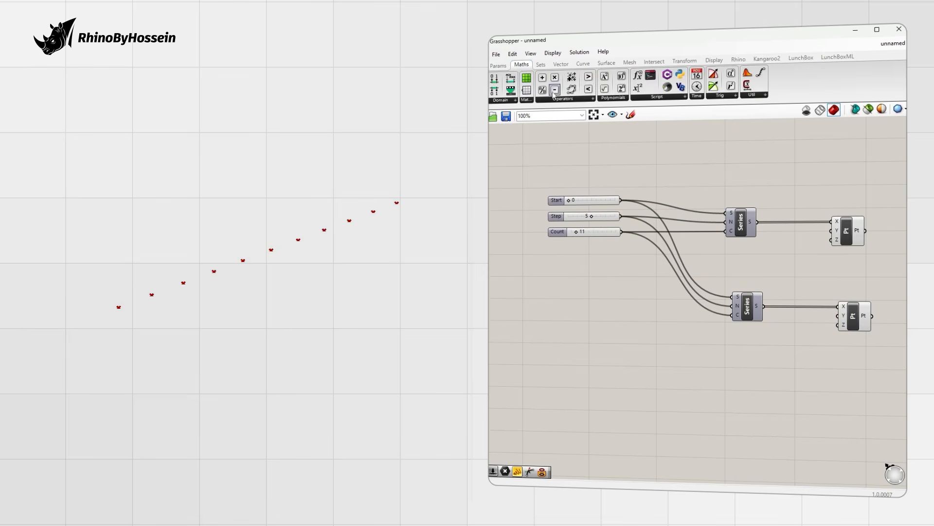
left_click_drag(644, 320, 643, 319)
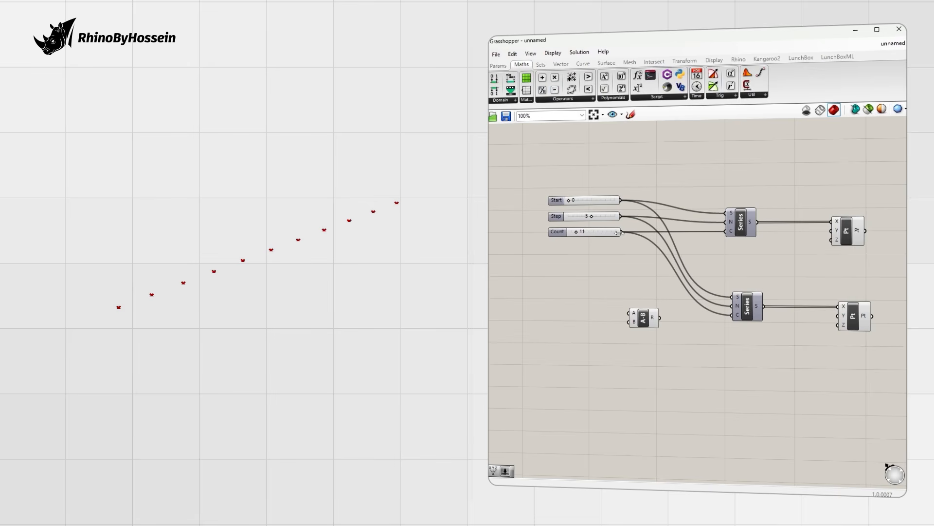
left_click_drag(627, 259, 631, 313)
double_click(589, 326)
type("1")
key("Return")
left_click_drag(568, 325, 537, 321)
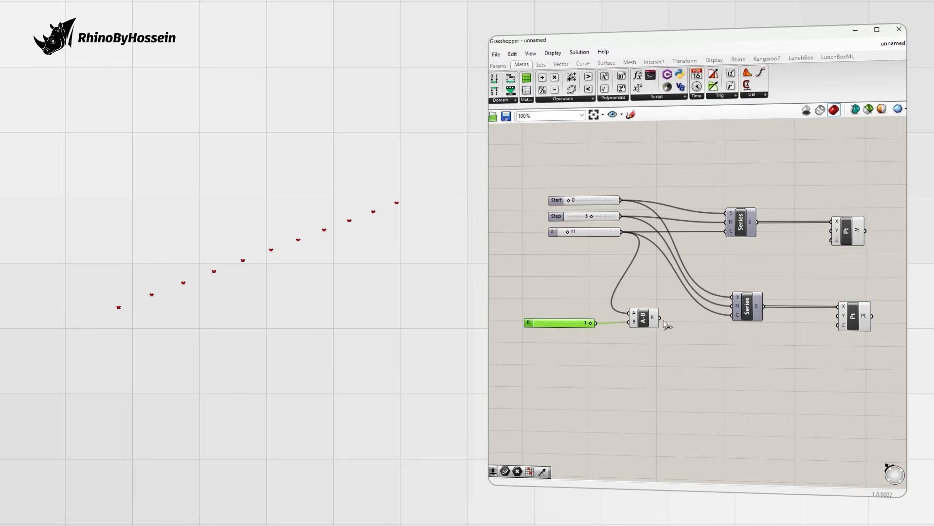
left_click_drag(734, 318, 733, 316)
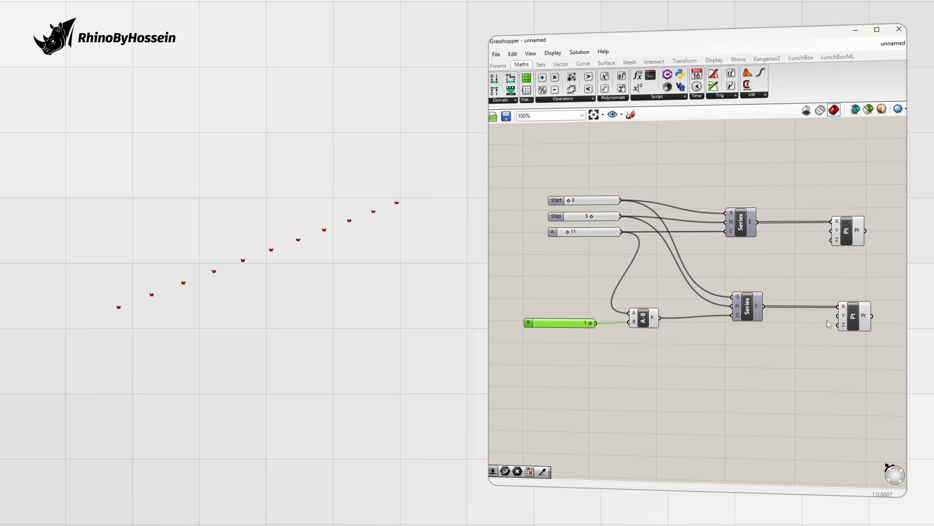
Step: Add a slider set to 5 driving the second row's Z coordinate, raising it above the first
double_click(760, 338)
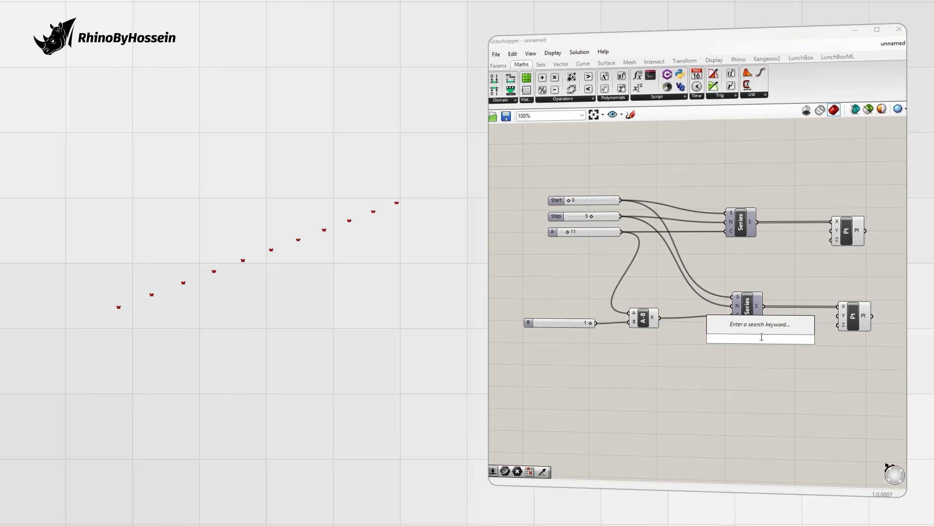
type("5")
key("Return")
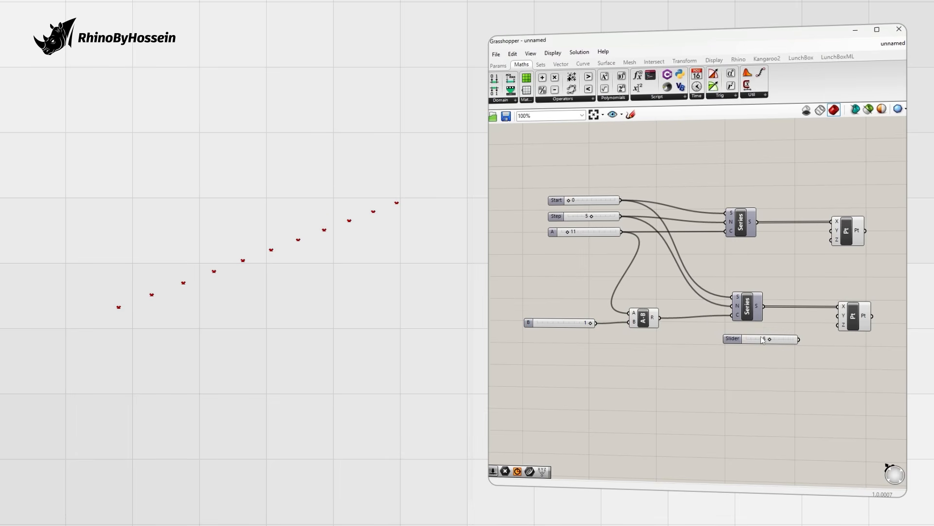
left_click_drag(728, 339, 699, 348)
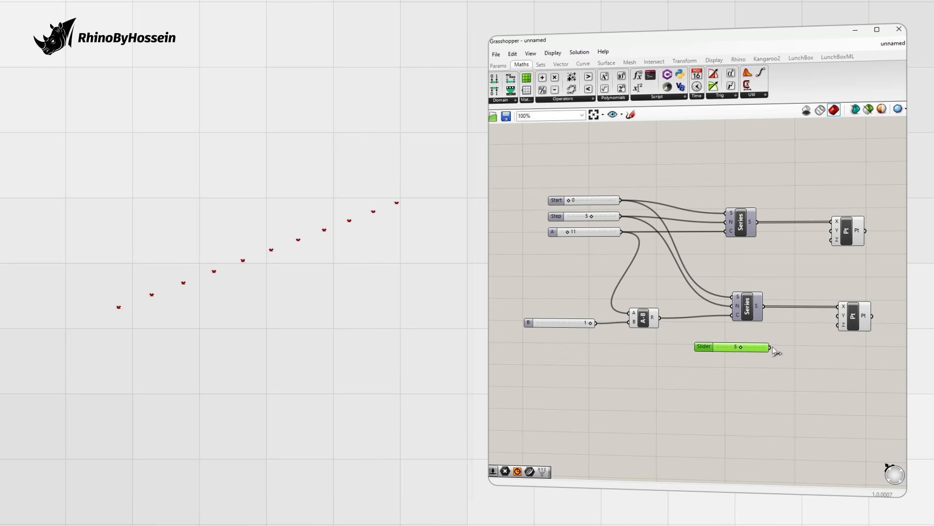
left_click_drag(837, 332, 838, 324)
right_click_drag(378, 309, 325, 288)
Step: Tidy the canvas layout, nudging the B slider up to make room on the right
left_click(758, 361)
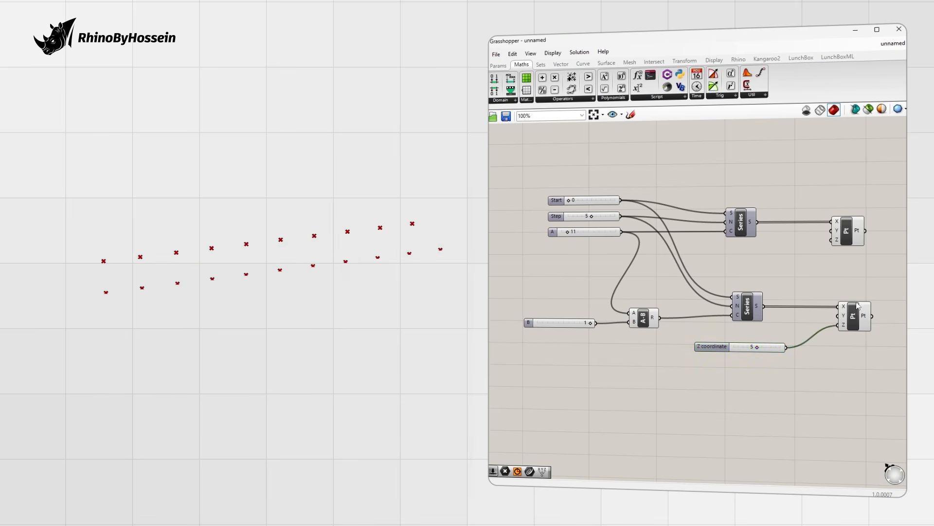
scroll(814, 313, "down", 1)
right_click_drag(805, 312, 742, 311)
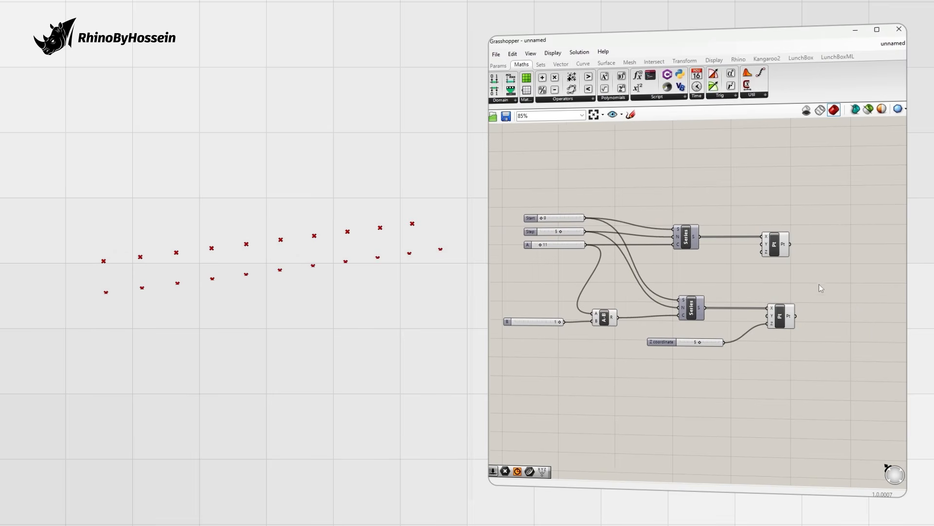
right_click_drag(506, 309, 515, 315)
left_click_drag(523, 329, 522, 327)
left_click(621, 361)
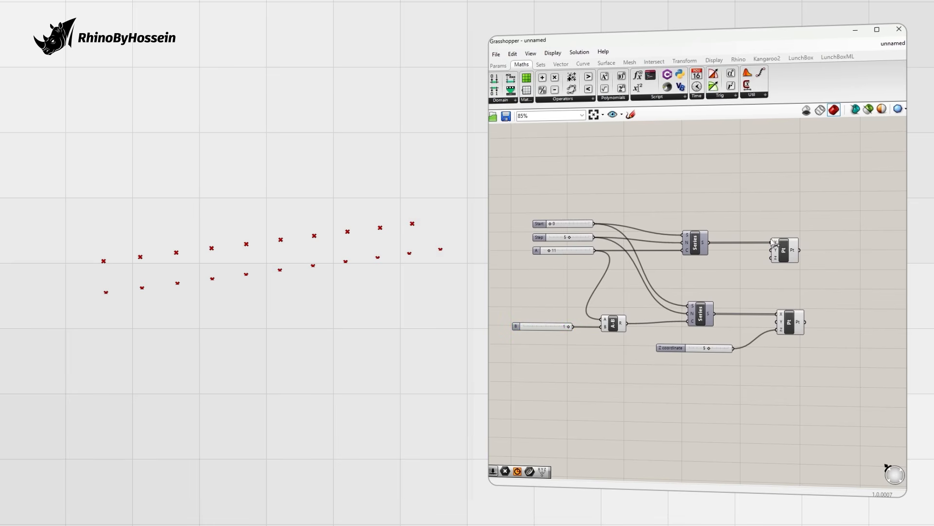
right_click_drag(777, 240, 749, 239)
Step: Place a Weave component right of the points and feed the first point row into it
double_click(800, 237)
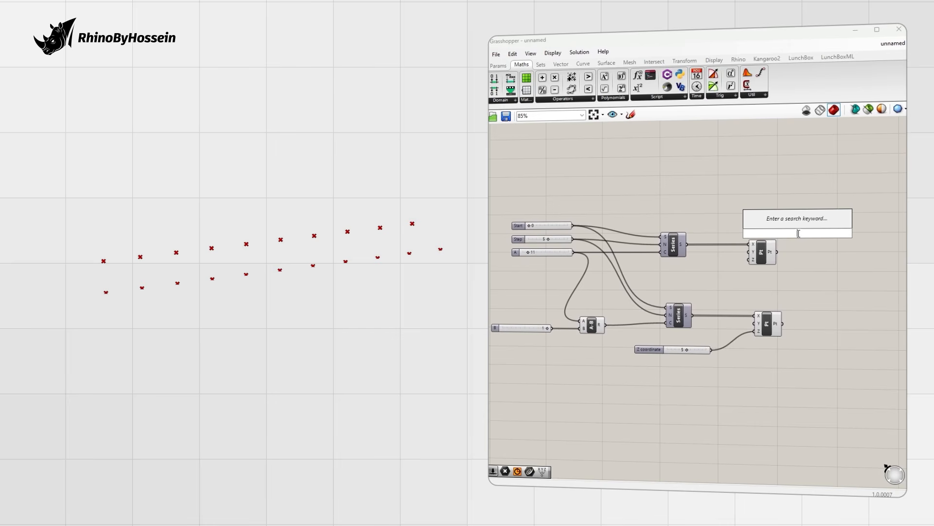
type("wea")
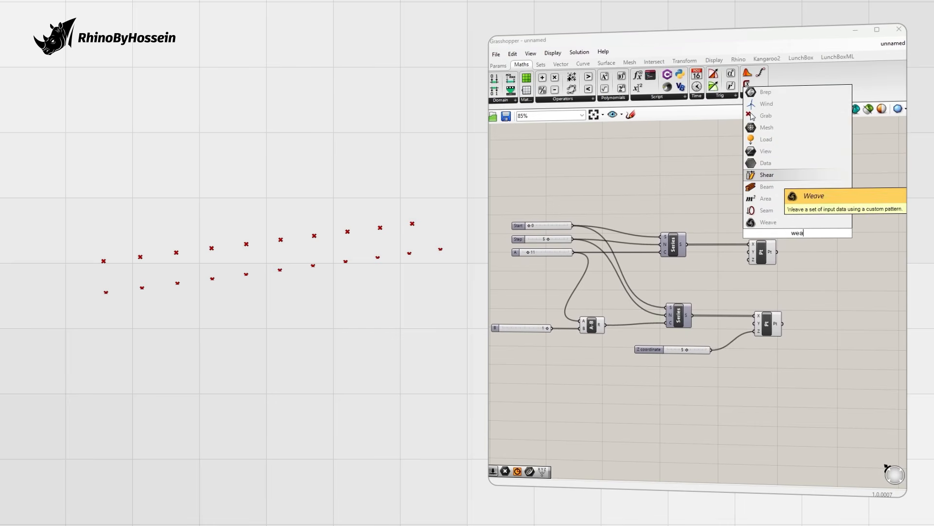
type("v")
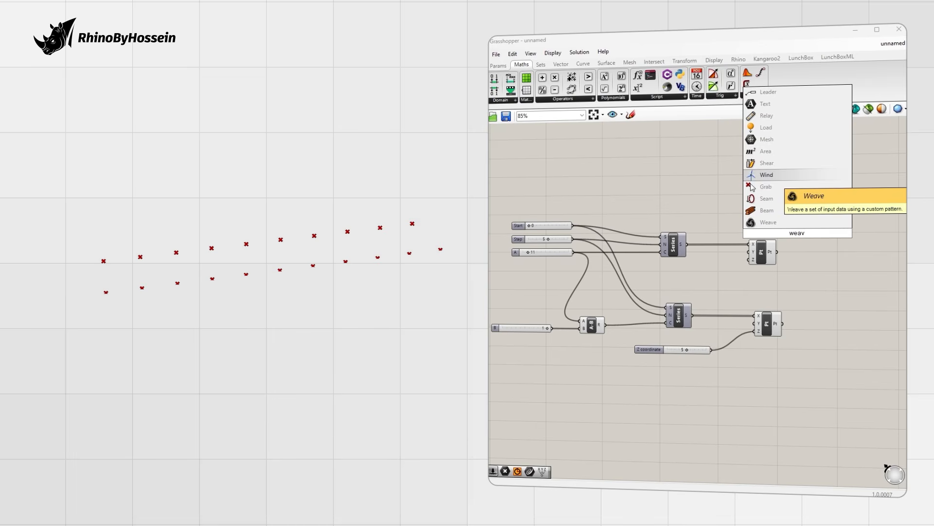
left_click(773, 223)
left_click_drag(804, 239, 858, 277)
right_click_drag(809, 270, 756, 258)
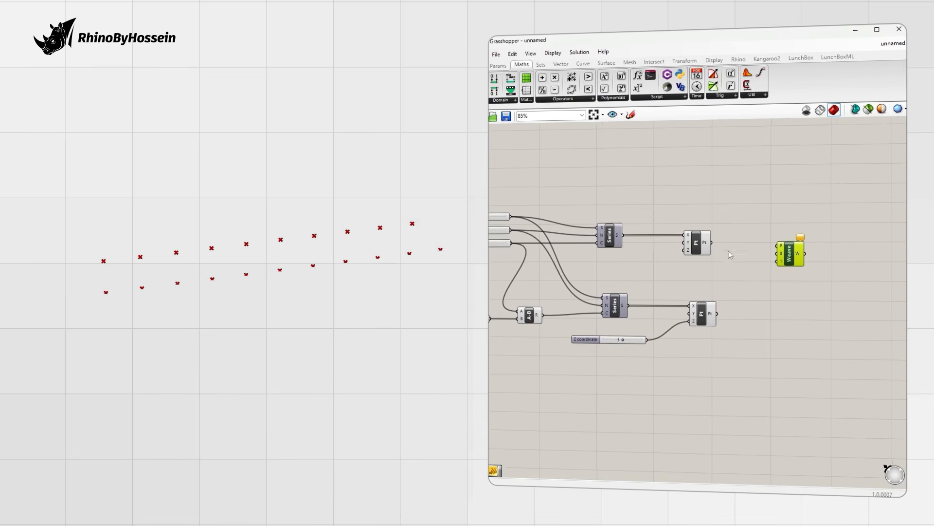
scroll(733, 252, "up", 1)
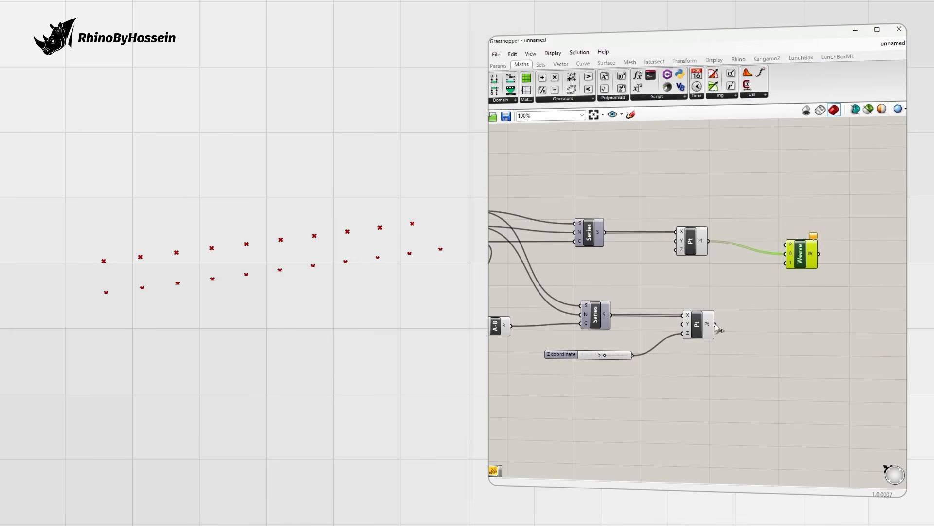
left_click_drag(716, 324, 833, 245)
left_click(788, 205)
Step: Add a panel reading 'true false true false' as multiline data, feeding Weave's P input
left_click(498, 66)
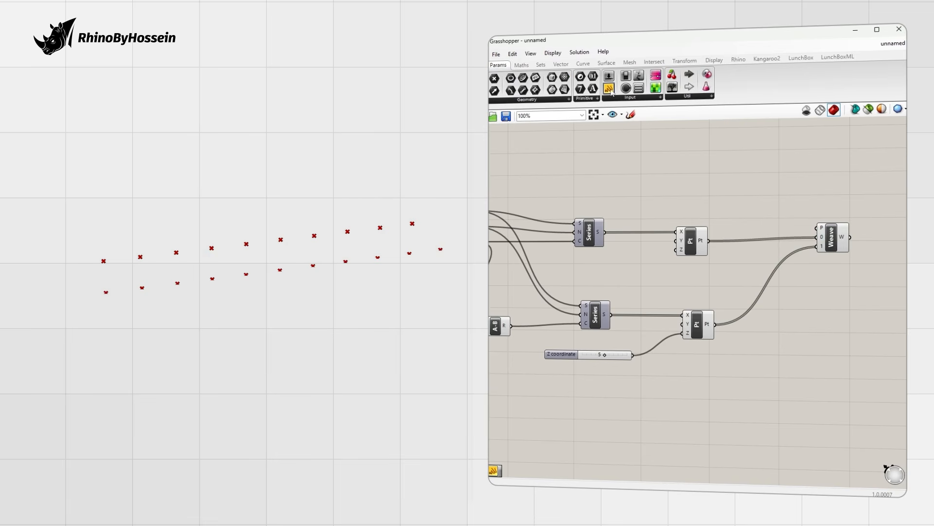
left_click_drag(730, 185, 731, 184)
scroll(760, 190, "up", 2)
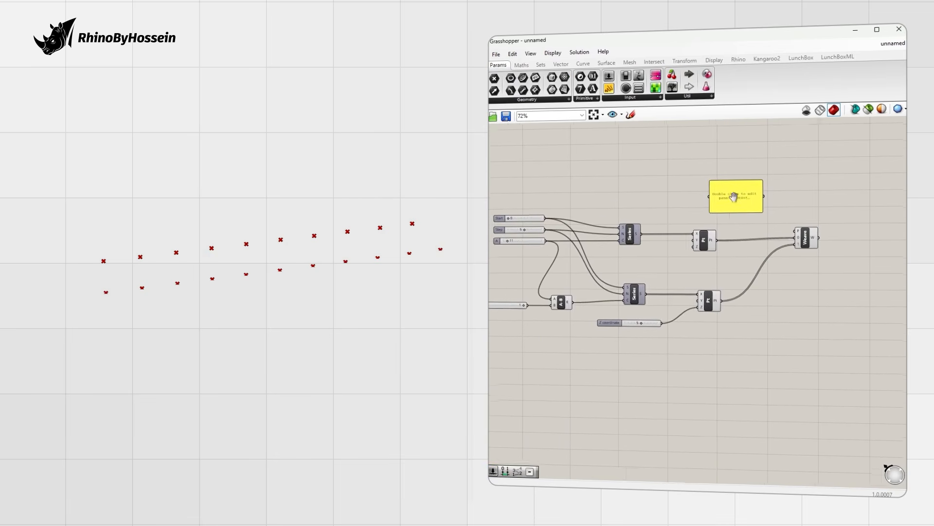
double_click(731, 199)
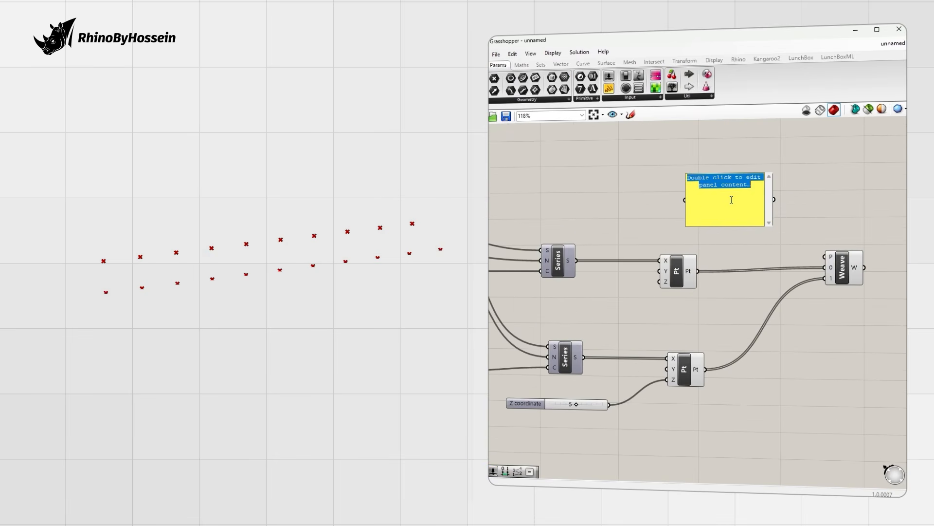
type("true")
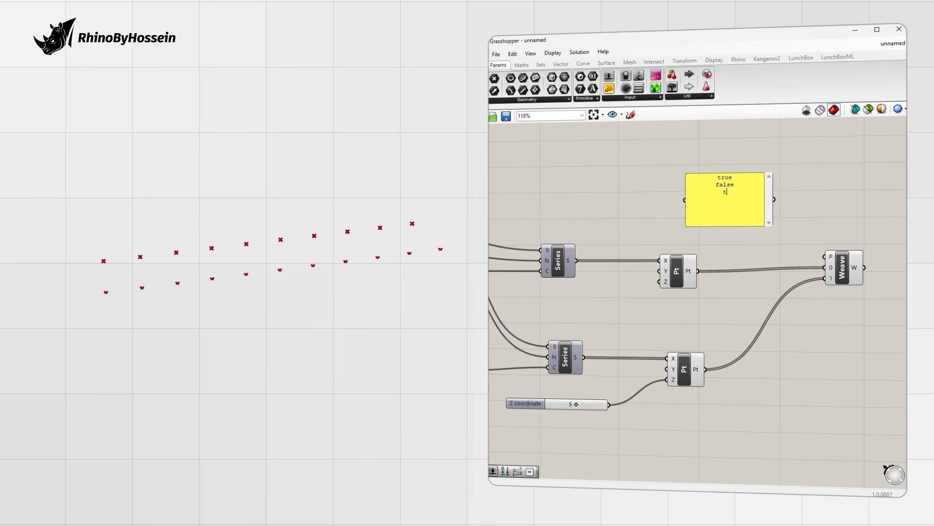
type(" false true false")
left_click(646, 186)
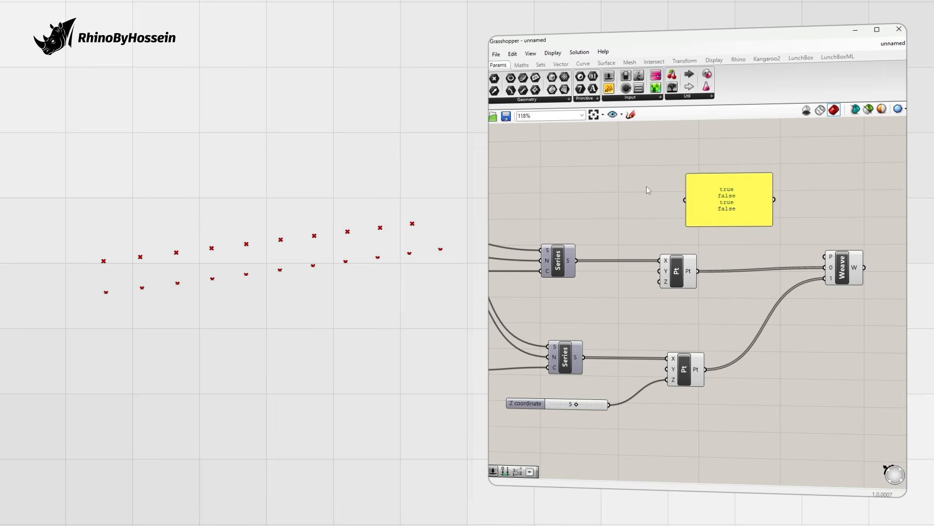
right_click(719, 197)
left_click(757, 228)
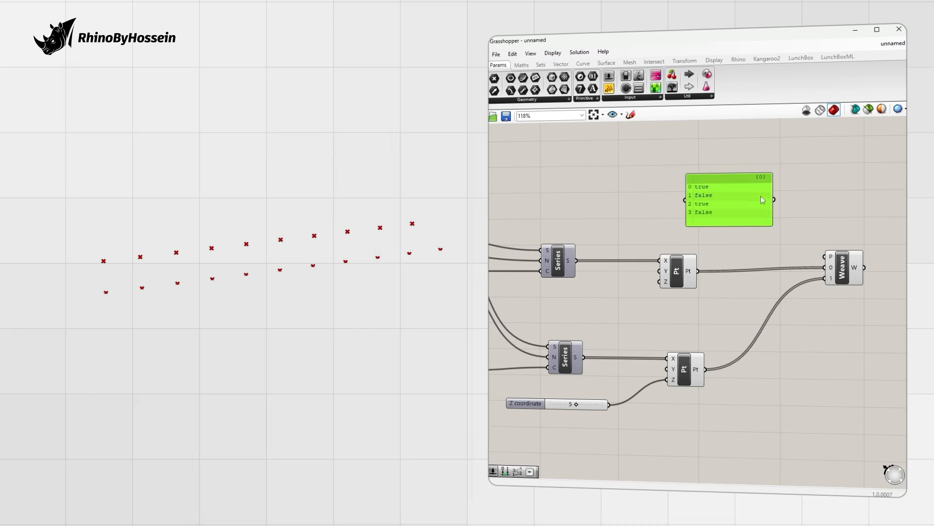
scroll(741, 207, "down", 2)
left_click_drag(767, 183, 811, 250)
left_click(804, 214)
Step: Add a Points display component to the canvas
scroll(722, 169, "down", 1)
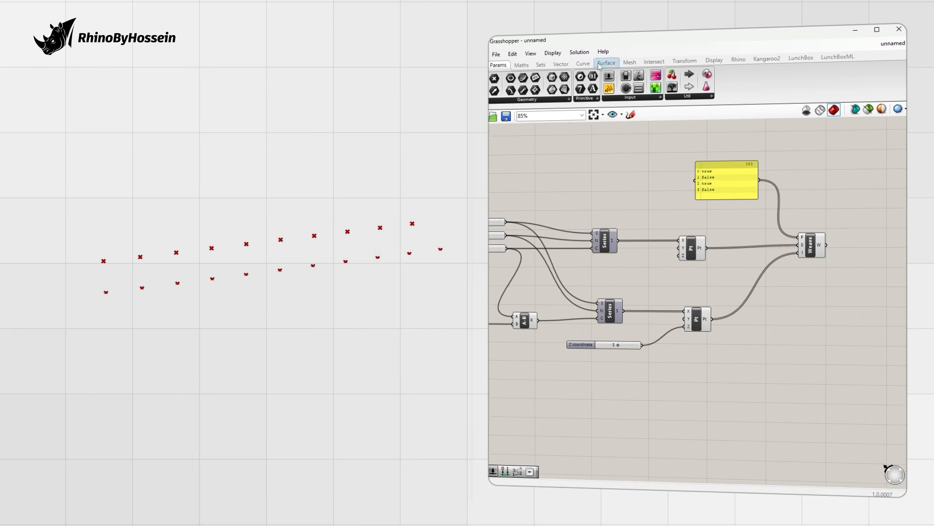
left_click(714, 60)
left_click_drag(810, 167, 860, 215)
Step: Add a number slider set to 2 and wire it to the point display size
double_click(645, 227)
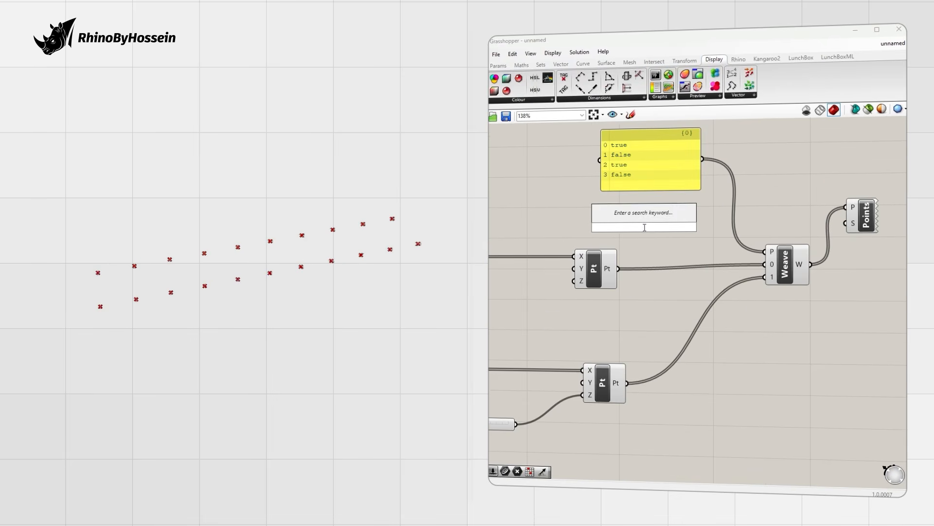
type("2")
key("Return")
left_click_drag(696, 228, 845, 223)
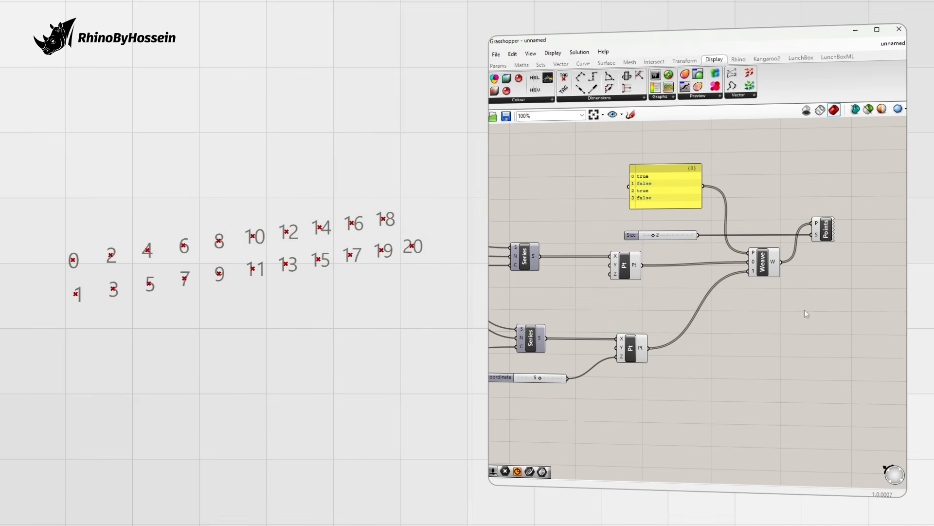
Step: Add a PolyLine through the woven points as a zigzag web, feeding both point rows into Weave
double_click(806, 313)
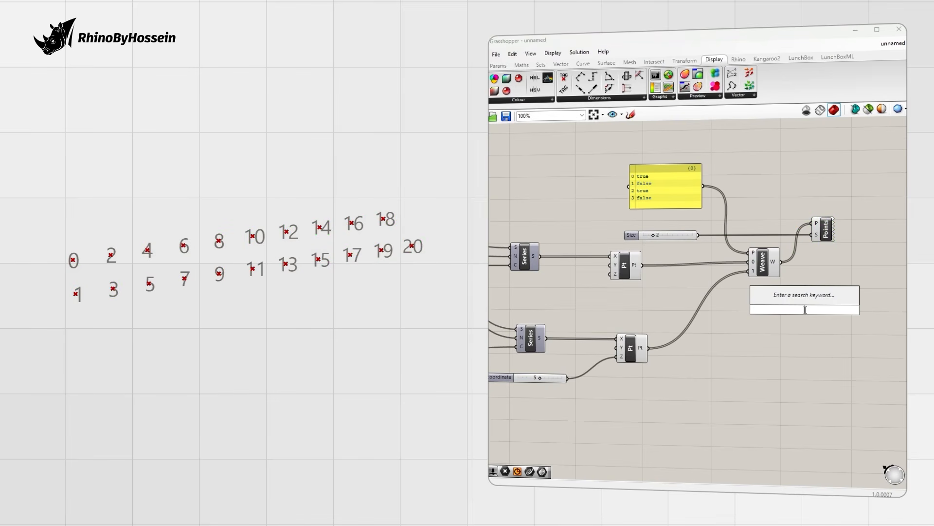
type("pol")
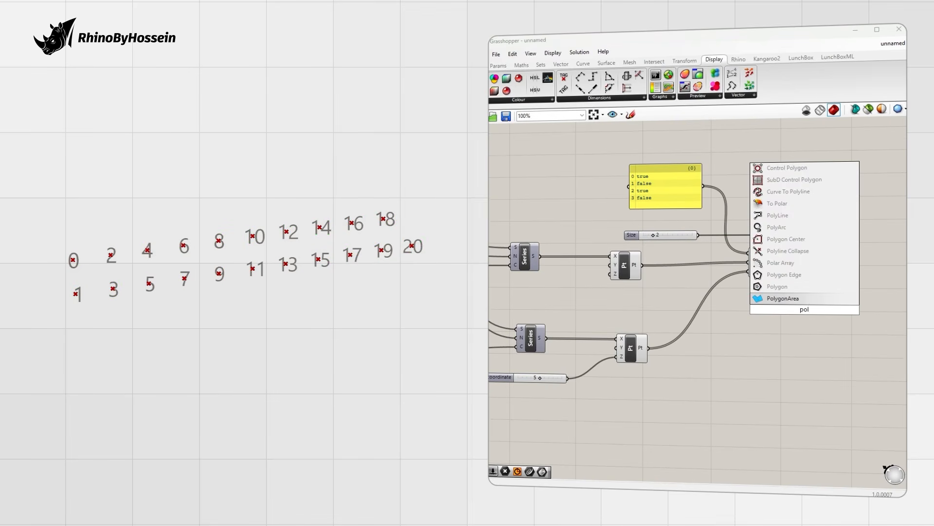
left_click(781, 222)
left_click_drag(793, 306, 830, 332)
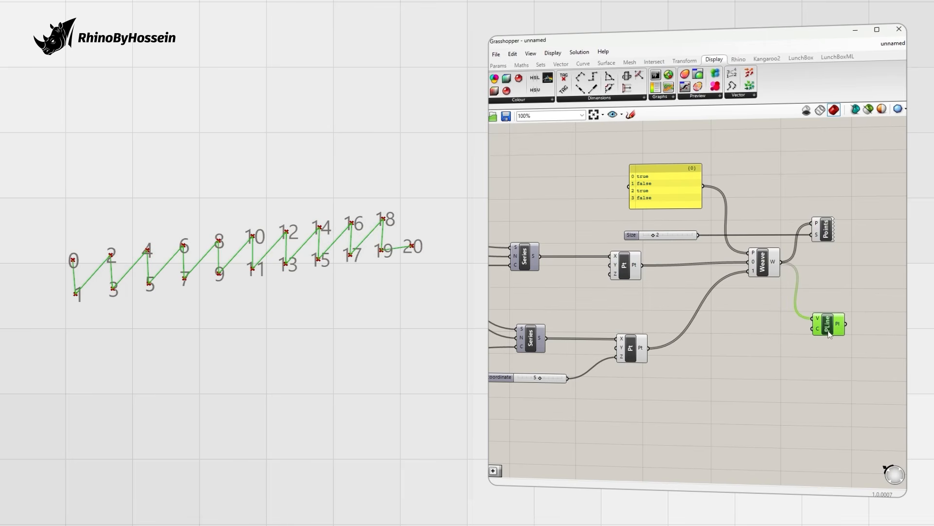
scroll(736, 258, "down", 1)
right_click_drag(623, 273, 638, 291)
scroll(691, 284, "up", 1)
left_click_drag(706, 274, 816, 275)
left_click_drag(740, 335, 814, 275)
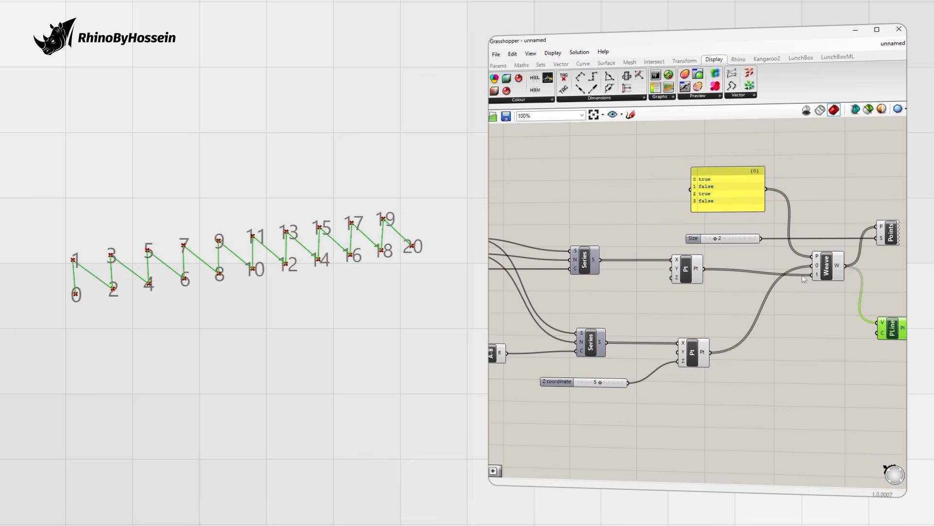
Step: Check the zigzag in Rhino and move the PLine component to make room on the canvas
left_click(777, 351)
scroll(738, 291, "down", 1)
right_click_drag(738, 291, 665, 292)
right_click_drag(197, 232, 191, 225)
scroll(676, 319, "down", 1)
right_click_drag(676, 319, 707, 322)
left_click_drag(813, 328, 857, 321)
left_click(854, 341)
scroll(854, 342, "up", 1)
right_click_drag(855, 341, 752, 292)
left_click(757, 262)
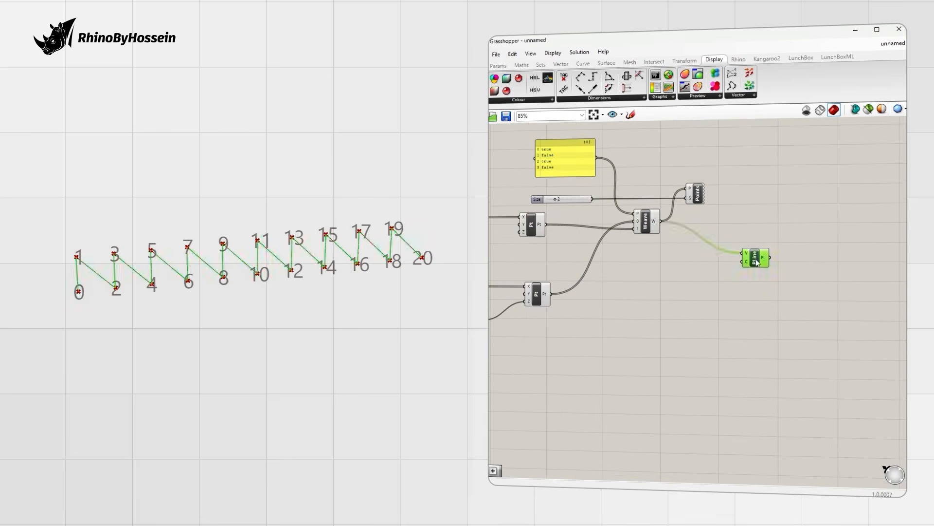
Step: Duplicate PLine for the lower and upper point rows as chords, then align all three components
left_click_drag(755, 263, 710, 316, "alt")
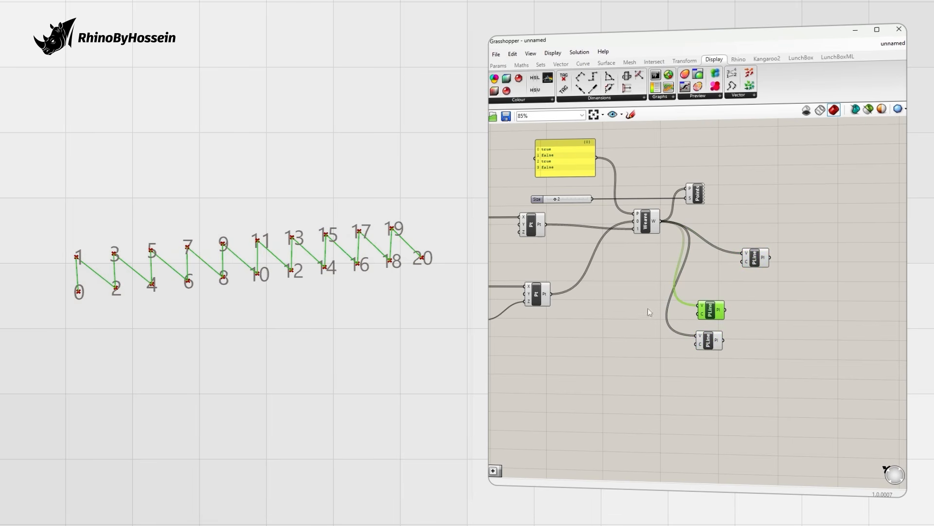
left_click_drag(551, 294, 697, 336)
left_click_drag(655, 287, 700, 305)
left_click(632, 341)
right_click_drag(306, 276, 329, 284)
right_click_drag(130, 267, 161, 266, "shift")
scroll(163, 263, "up", 2)
scroll(161, 261, "down", 1)
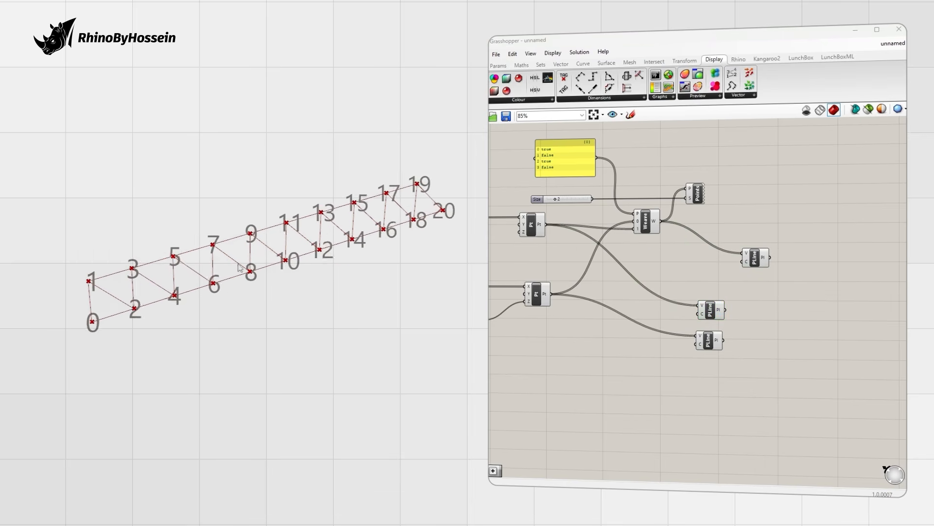
right_click_drag(282, 275, 274, 277, "shift")
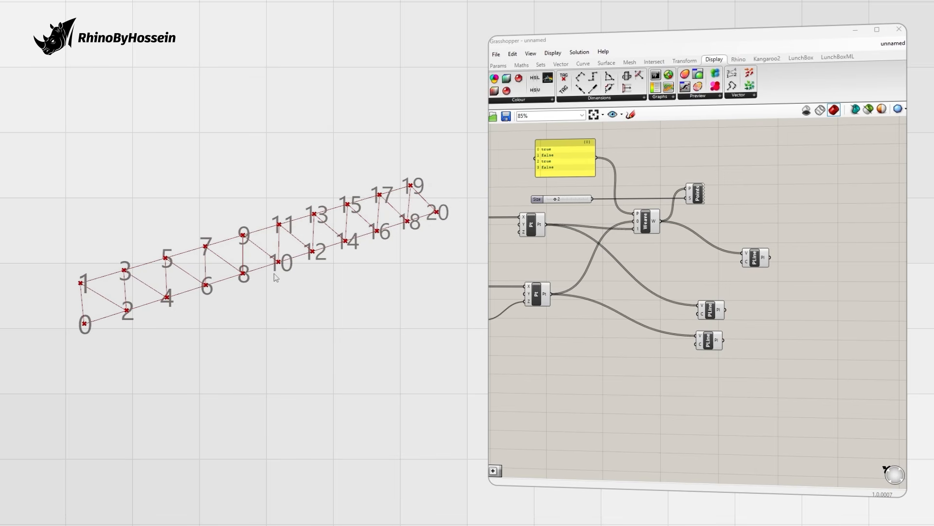
left_click_drag(815, 248, 683, 377)
left_click(740, 242)
left_click(816, 273)
Step: Add a Pipe component on free canvas space using the 'pip' search
right_click_drag(816, 273, 760, 305)
double_click(760, 305)
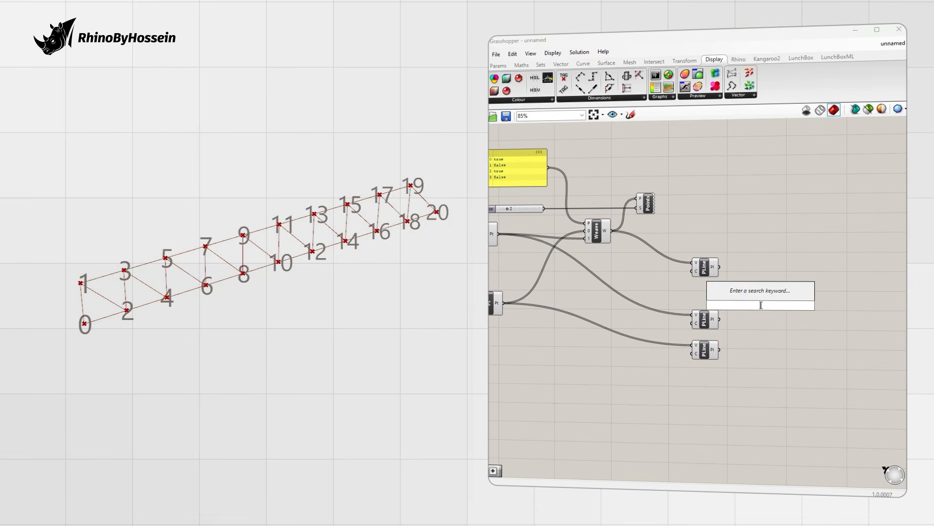
type("pip")
key("Return")
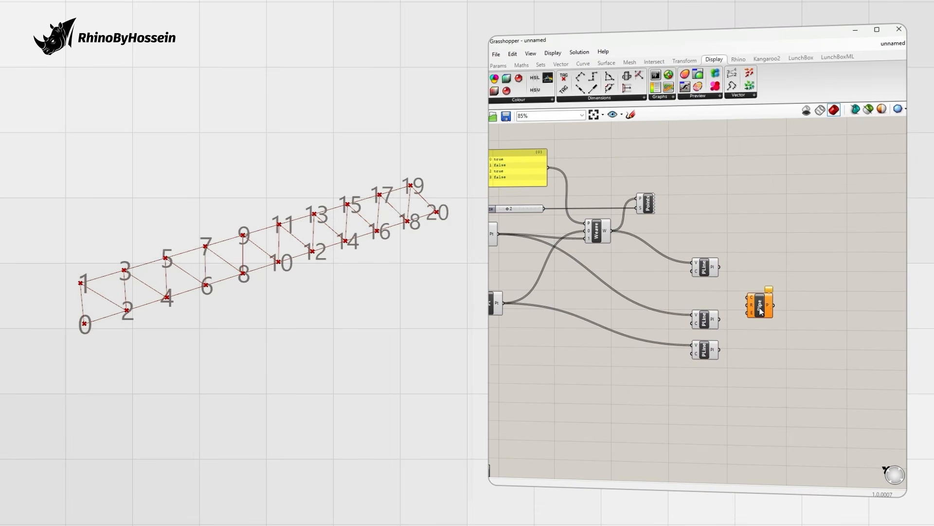
Step: Create a 0.2 number slider wired into Pipe's radius input, positioned beside Pipe
left_click_drag(760, 309, 804, 304)
double_click(759, 253)
type("0.2")
key("Return")
left_click_drag(793, 253, 790, 300)
left_click_drag(750, 254, 748, 302)
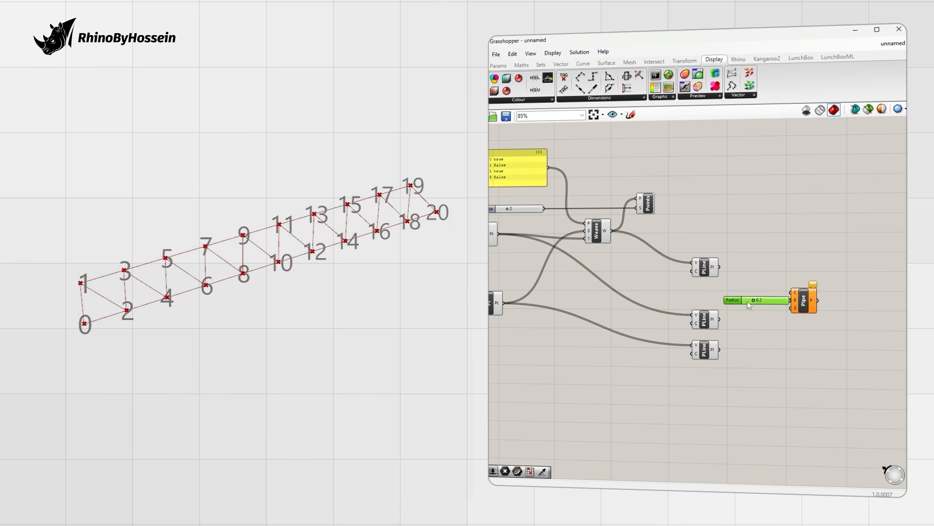
left_click_drag(853, 318, 774, 288)
left_click_drag(803, 301, 842, 313)
right_click_drag(842, 312, 729, 299)
left_click_drag(728, 300, 770, 301)
Step: Feed the zigzag web polyline into Pipe and set the radius slider to 0.1
left_click(692, 329)
left_click_drag(605, 306, 606, 307)
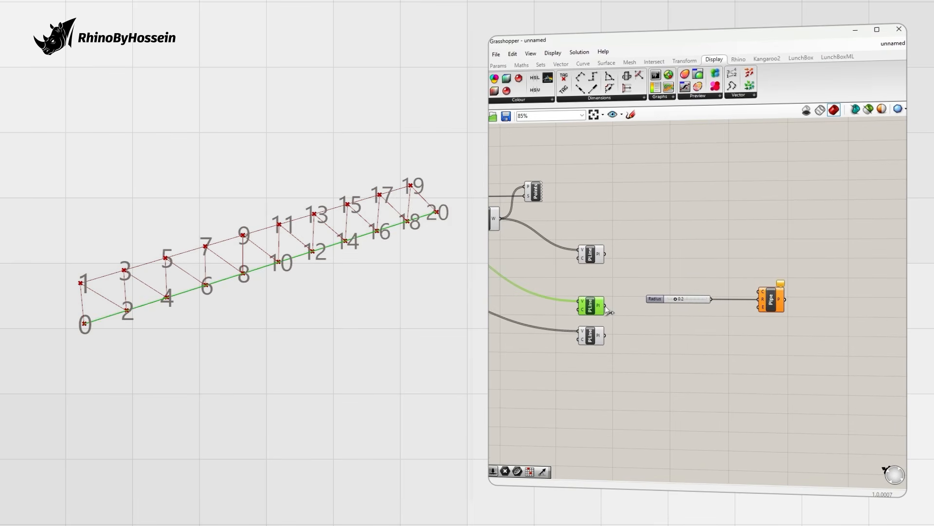
left_click_drag(607, 251, 734, 297)
left_click_drag(758, 292, 605, 254)
scroll(140, 292, "up", 7)
mouse_move(676, 299)
left_mouse_down()
mouse_move(796, 319)
mouse_move(773, 341)
left_mouse_up()
Step: Duplicate the radius slider and Pipe, feeding both chord polylines into the copy
left_click(735, 353)
left_click_drag(673, 338, 676, 338)
left_click_drag(605, 306, 760, 331)
left_click_drag(605, 335, 760, 331, "shift")
scroll(376, 287, "down", 5)
scroll(231, 285, "up", 1)
scroll(231, 284, "down", 2)
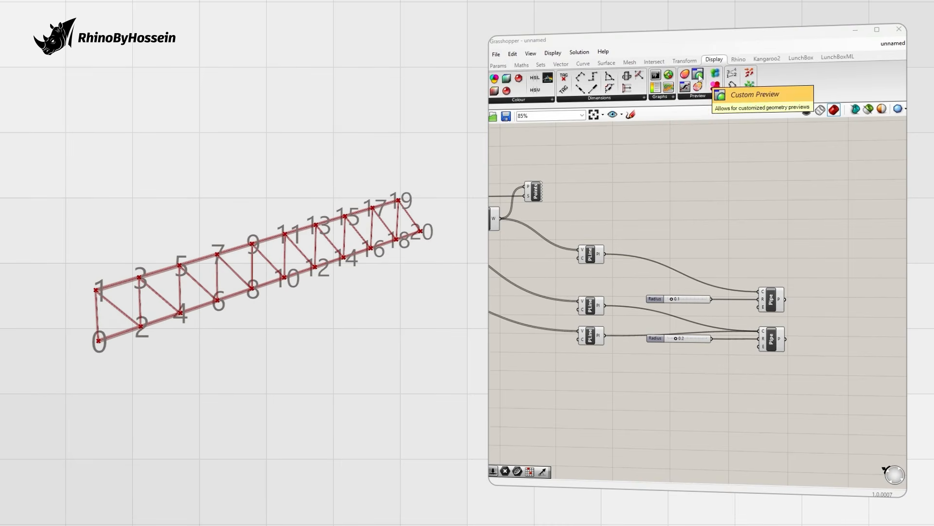
Step: Add a Custom Preview component fed by both Pipe outputs
left_click_drag(715, 73, 845, 282)
scroll(784, 304, "down", 1)
left_click_drag(783, 334, 829, 283, "shift")
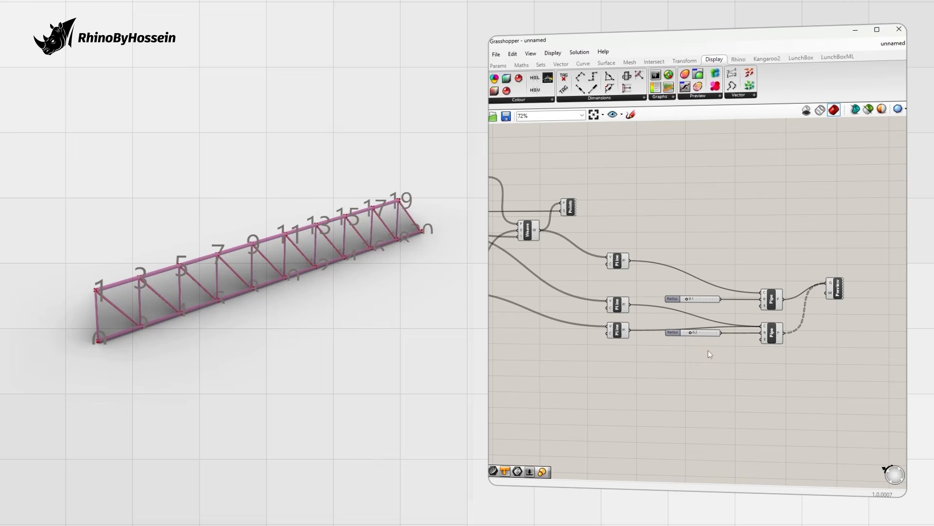
Step: Delete the Points labelling component and inspect the piped truss in Rhino
left_click(569, 208)
key("Delete")
right_click_drag(319, 270, 243, 278)
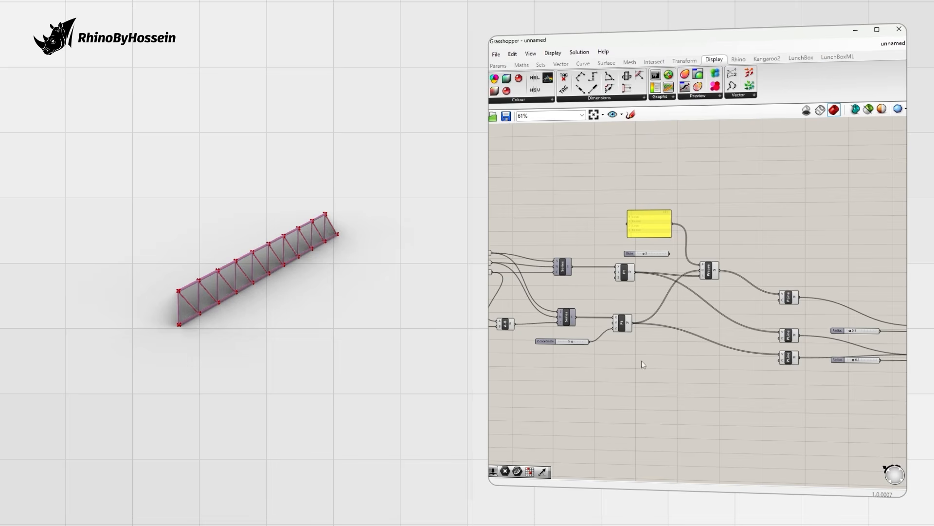
Step: Add a Move component with the raised points as its geometry
double_click(642, 361)
type("move")
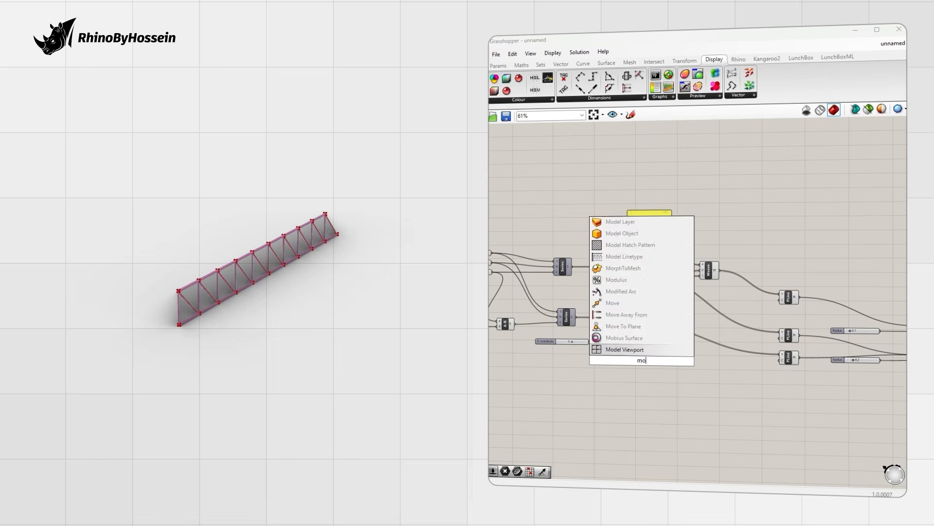
key("Return")
scroll(638, 341, "up", 3)
left_click_drag(629, 313, 665, 361)
Step: Add a Unit Y vector and a slider set to 2, and feed the moved points into Weave
double_click(592, 383)
type("y")
key("Return")
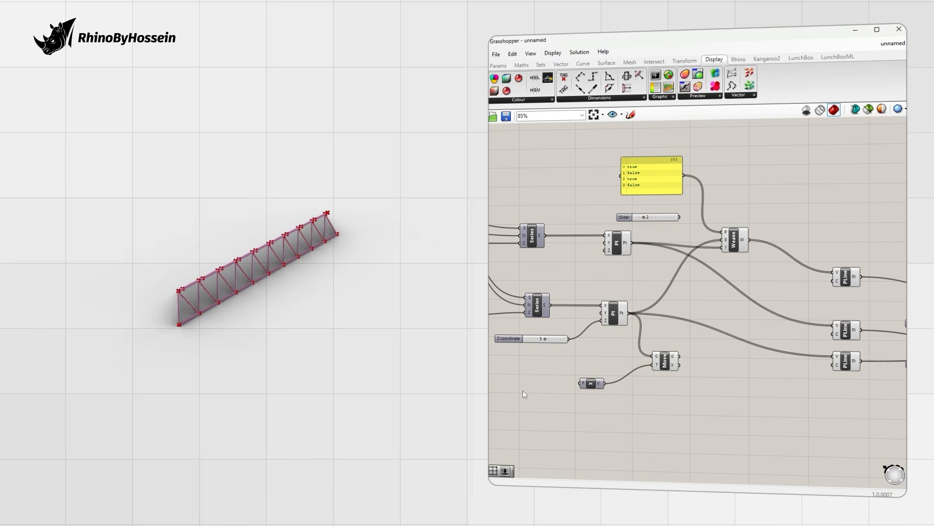
double_click(523, 391)
type("2")
key("Return")
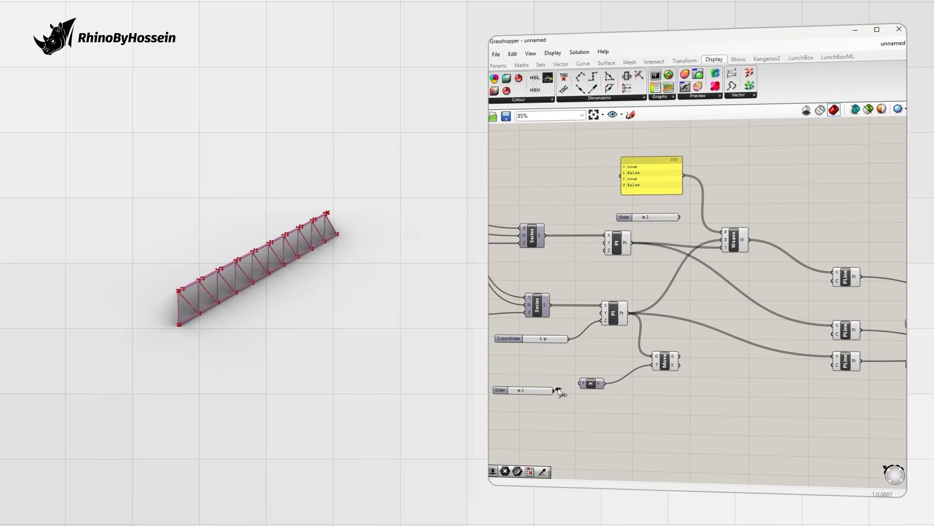
scroll(684, 351, "down", 1)
right_click_drag(687, 351, 623, 351)
scroll(623, 350, "up", 1)
left_click_drag(611, 356, 762, 356)
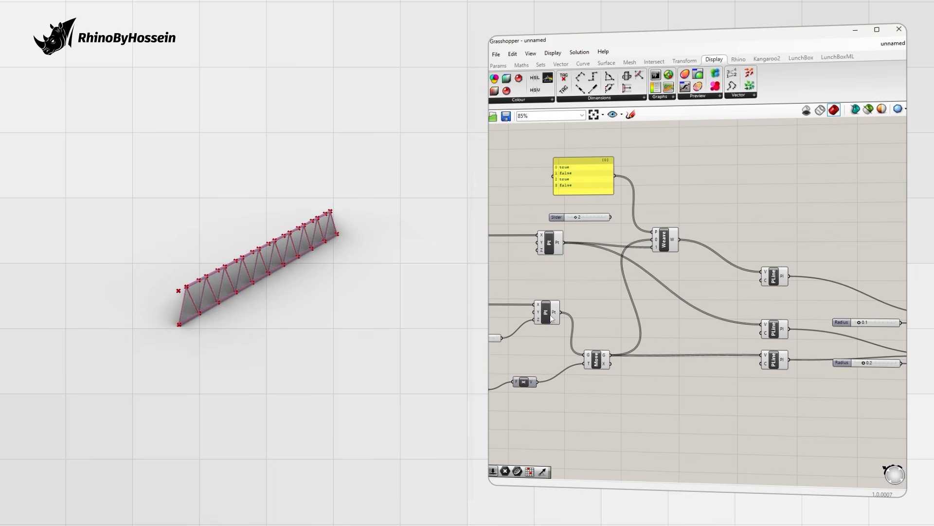
Step: Hide the original Pt preview, then try Factor 4 before settling on 1
right_click(550, 316)
left_click(566, 335)
right_click_drag(374, 315, 278, 298)
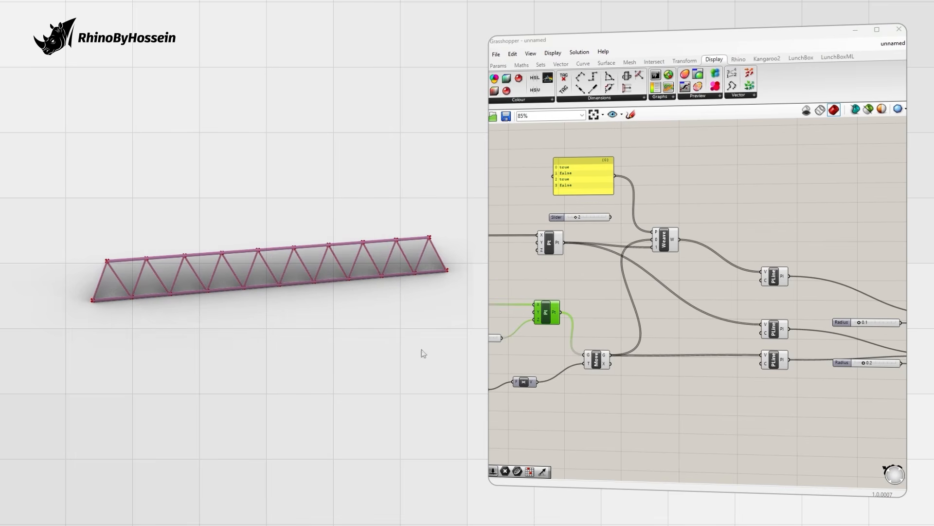
right_click_drag(499, 374, 610, 365)
left_click_drag(562, 384, 558, 388)
right_click_drag(374, 303, 308, 275)
Step: Try slider A at 9 and several Step values, viewing the truss frontally
right_click_drag(614, 296, 700, 297)
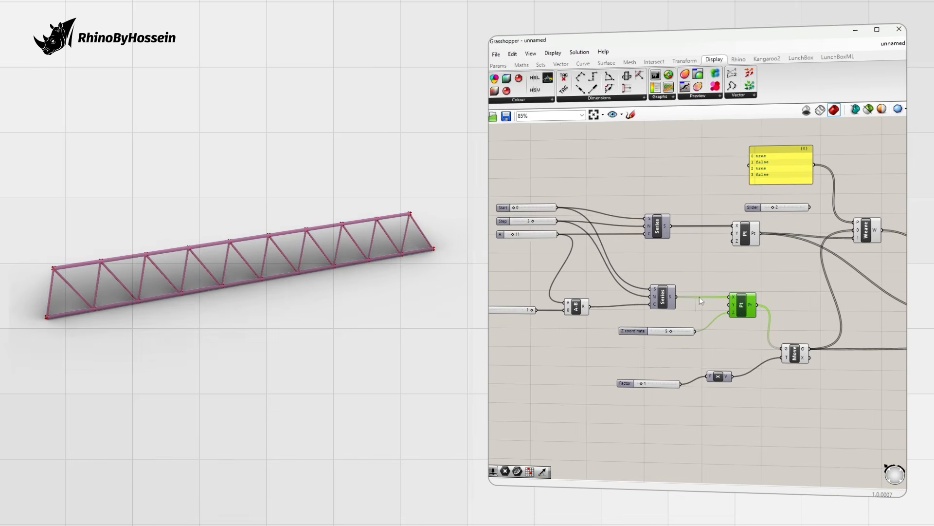
scroll(515, 236, "up", 2)
left_click_drag(515, 235, 535, 224)
right_click_drag(375, 235, 272, 276)
scroll(349, 260, "down", 2)
right_click_drag(249, 279, 275, 264)
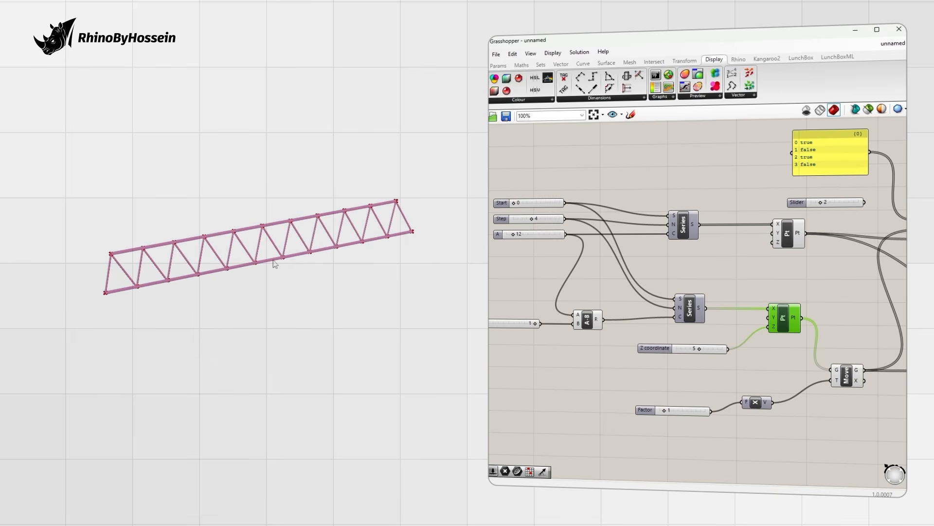
Step: Set Z coordinate to 8, A to 16 and Step to 7 for a taller, longer truss
left_click_drag(555, 228, 538, 247)
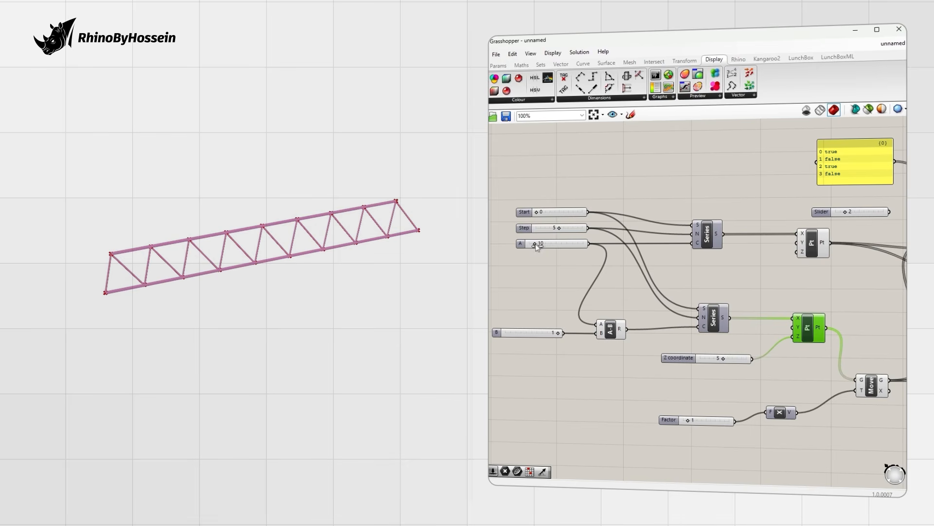
mouse_move(619, 343)
right_mouse_down()
mouse_move(641, 346)
mouse_move(632, 341)
right_mouse_up()
left_click_drag(737, 356, 751, 356)
left_click_drag(549, 243, 581, 225)
scroll(309, 254, "down", 4)
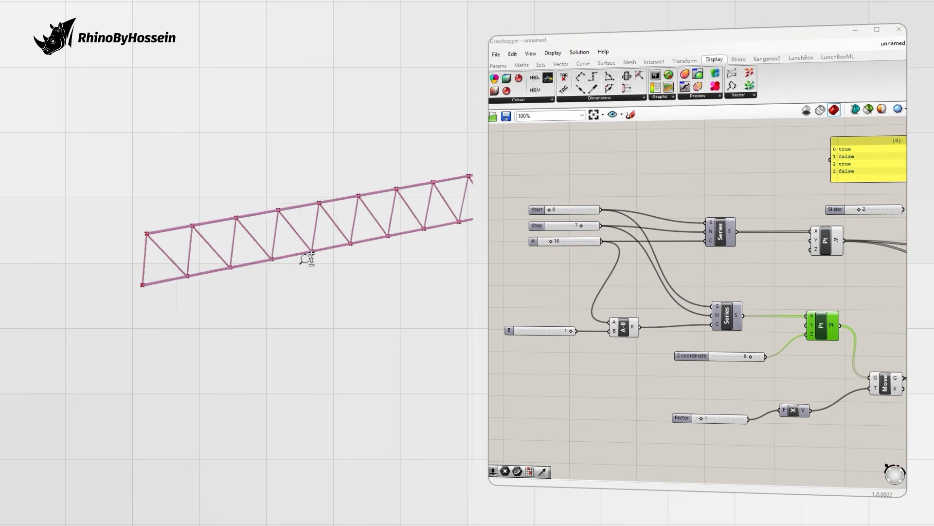
right_click_drag(262, 271, 292, 265)
scroll(292, 265, "up", 2)
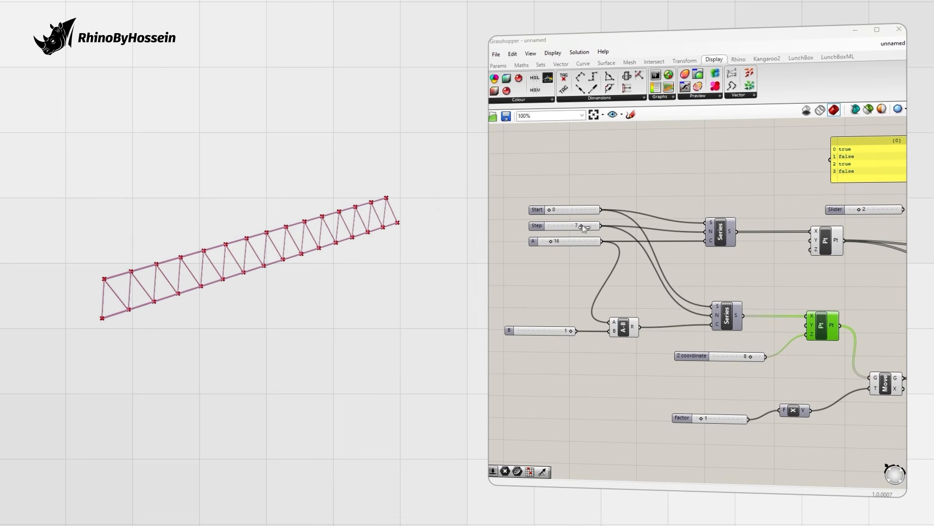
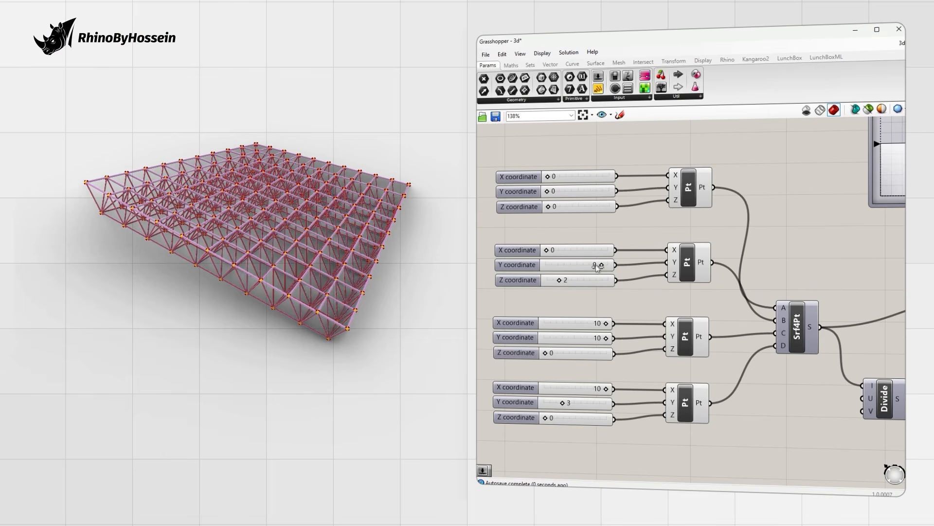
Step: Deform the truss by shifting the second corner's Y and setting its Z to 0, then 2
left_click_drag(581, 267, 624, 271)
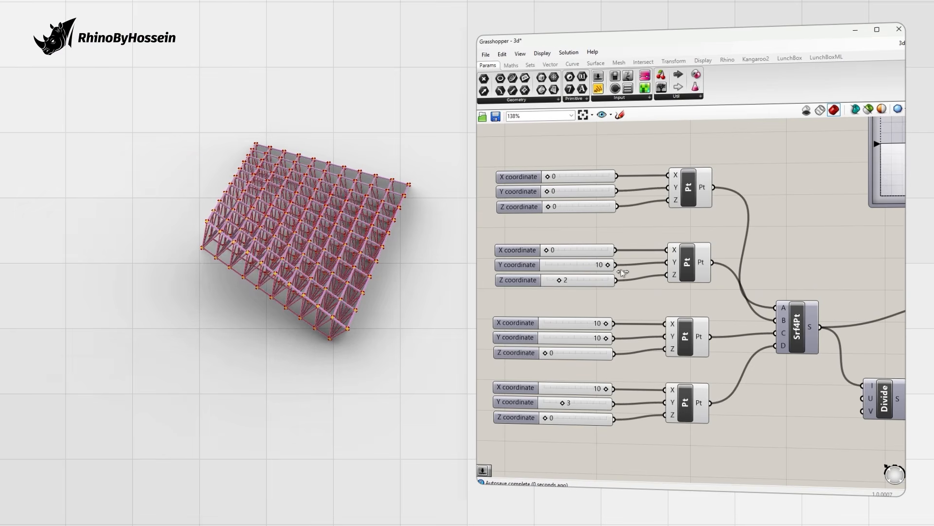
left_click_drag(425, 286, 383, 285)
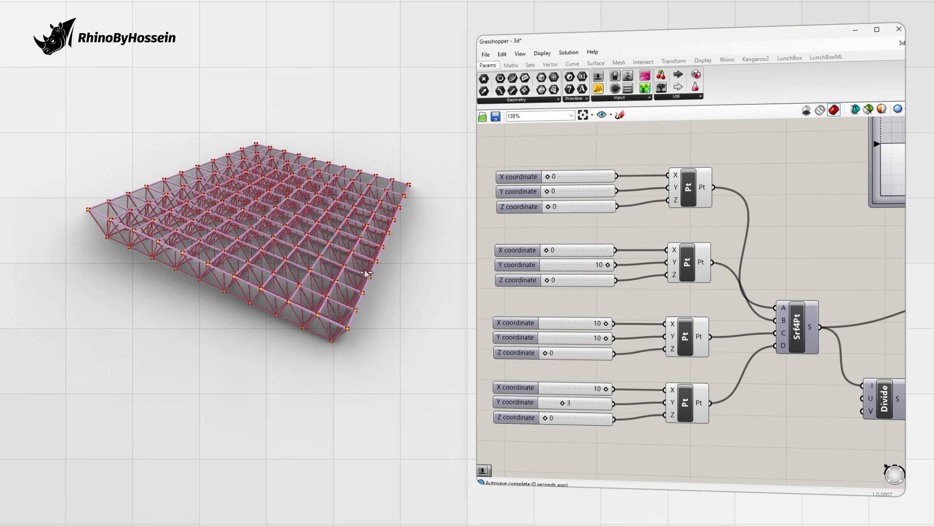
right_click_drag(361, 262, 364, 301)
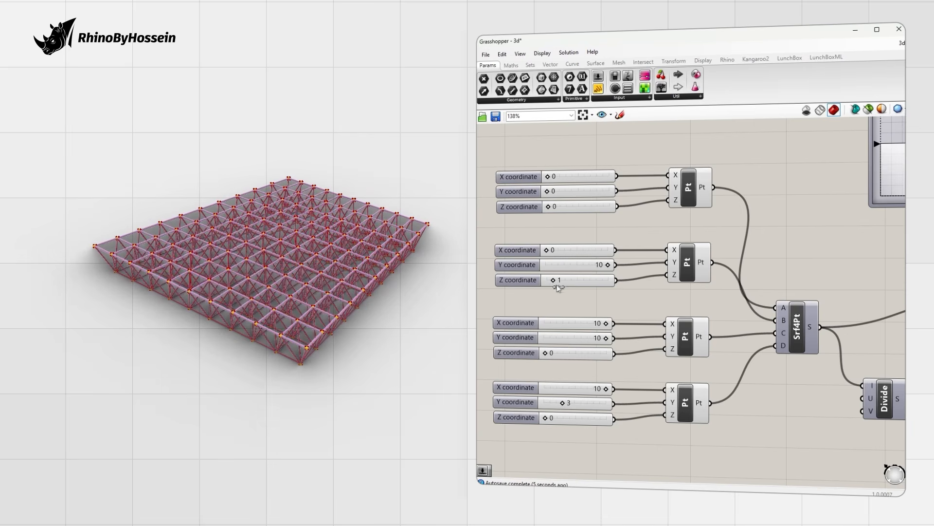
left_click_drag(545, 419, 561, 420)
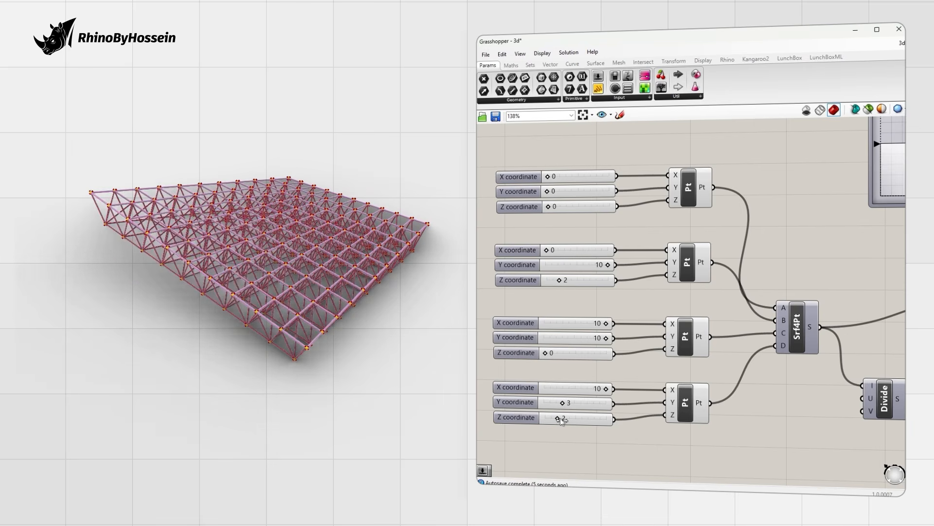
right_click_drag(393, 339, 314, 341)
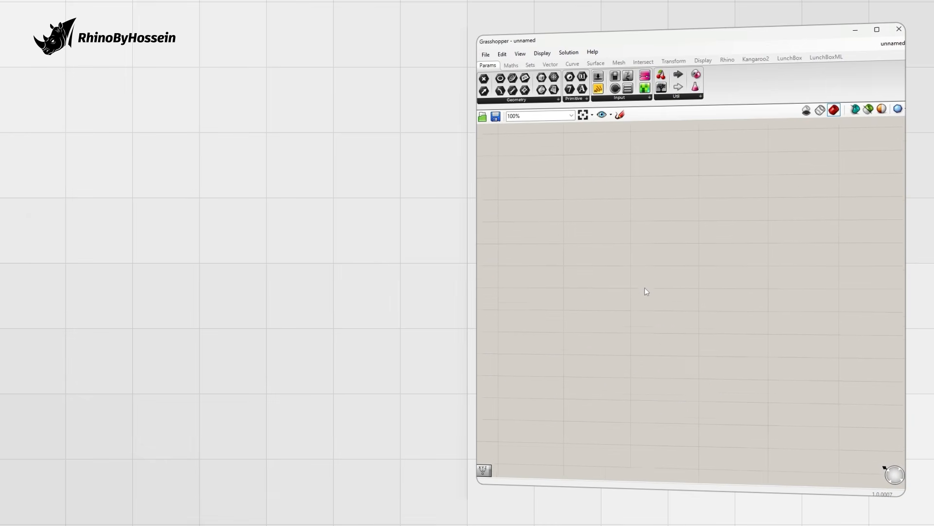
Step: Add a Construct Point with a number slider on its Z input set to 0
scroll(641, 296, "up", 1)
double_click(641, 296)
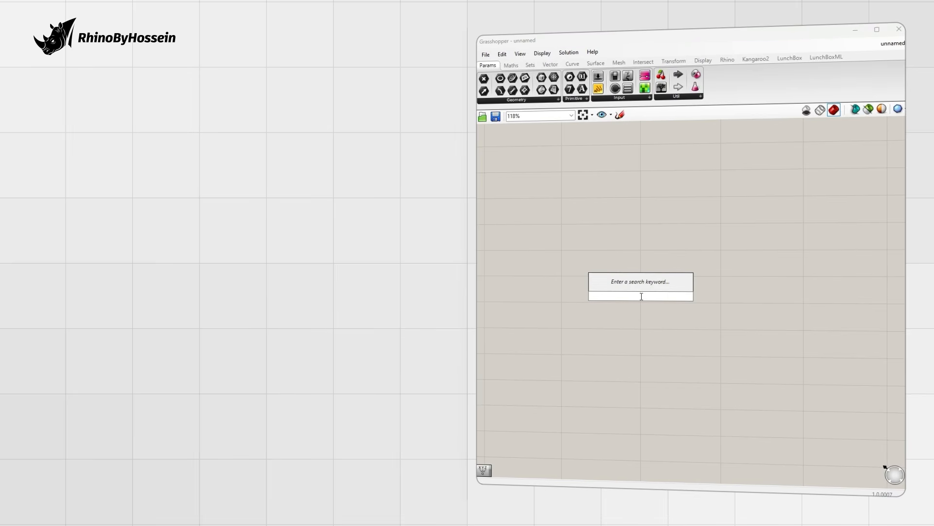
type("const")
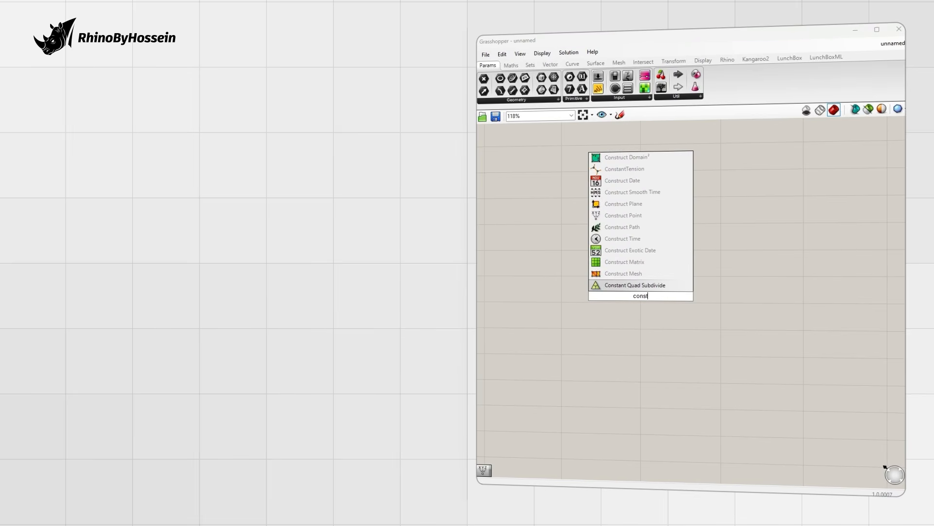
left_click(628, 217)
right_click_drag(639, 280, 693, 253)
double_click(596, 287)
type("5")
key("Return")
left_click_drag(640, 288, 675, 282)
mouse_move(569, 289)
left_mouse_down()
mouse_move(546, 281)
mouse_move(570, 280)
left_mouse_up()
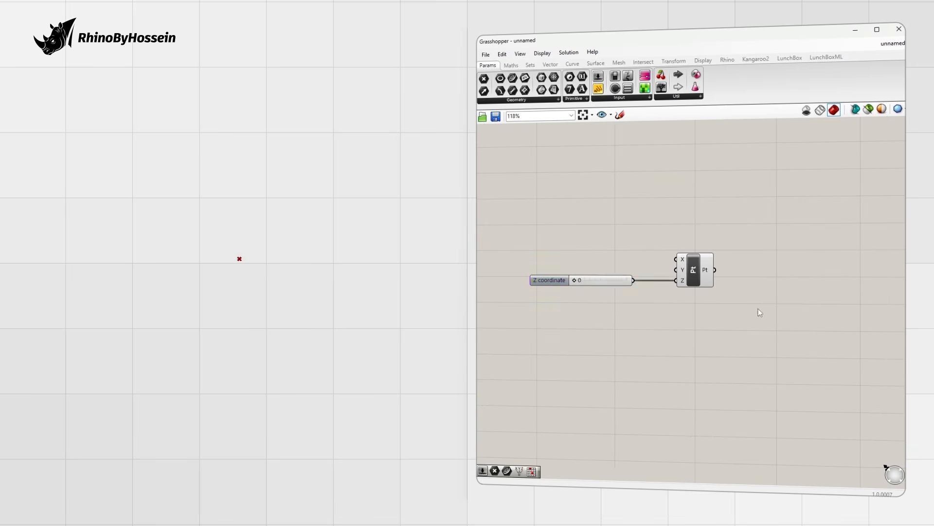
Step: Add an X slider at 10 and duplicate it for the point's Y input
left_click_drag(759, 312, 561, 268)
scroll(650, 276, "down", 2)
right_click_drag(650, 278, 654, 257)
left_click(693, 266)
double_click(605, 234)
type("10")
key("Return")
scroll(648, 238, "up", 1)
left_click_drag(636, 233, 677, 242)
left_click_drag(570, 234, 570, 265)
left_click_drag(570, 243, 569, 255, "alt")
Step: Alt-drag copy the point and its three sliders twice to create the second and third points
left_click_drag(770, 229, 539, 275)
left_click_drag(696, 261, 695, 314, "alt")
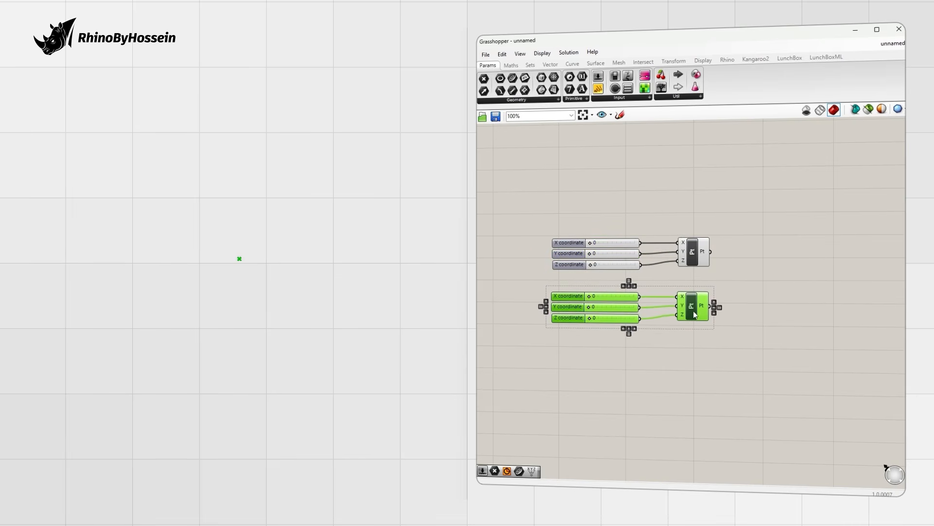
left_click(739, 320)
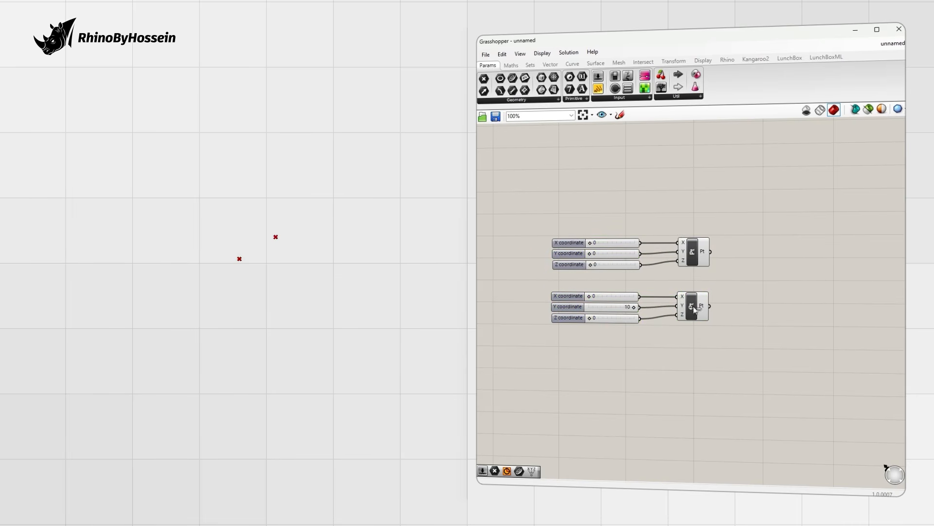
left_click_drag(749, 308, 534, 340)
left_click_drag(690, 315, 688, 369, "alt")
left_click(725, 361)
Step: Set the third point's X to 10 and copy its setup for the fourth point
left_click_drag(590, 349, 667, 356)
left_click_drag(740, 346, 623, 398)
left_click_drag(690, 361, 694, 413, "alt")
left_click(645, 413)
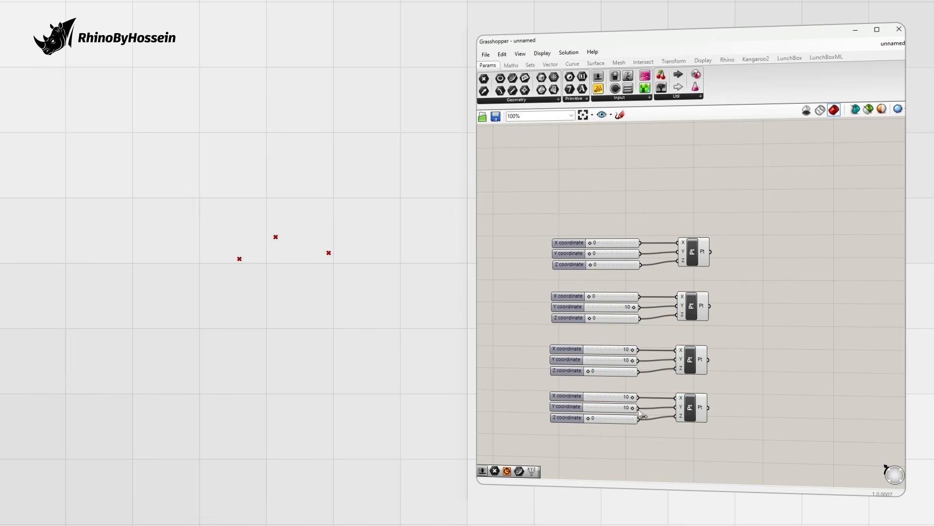
right_click_drag(278, 309, 278, 340)
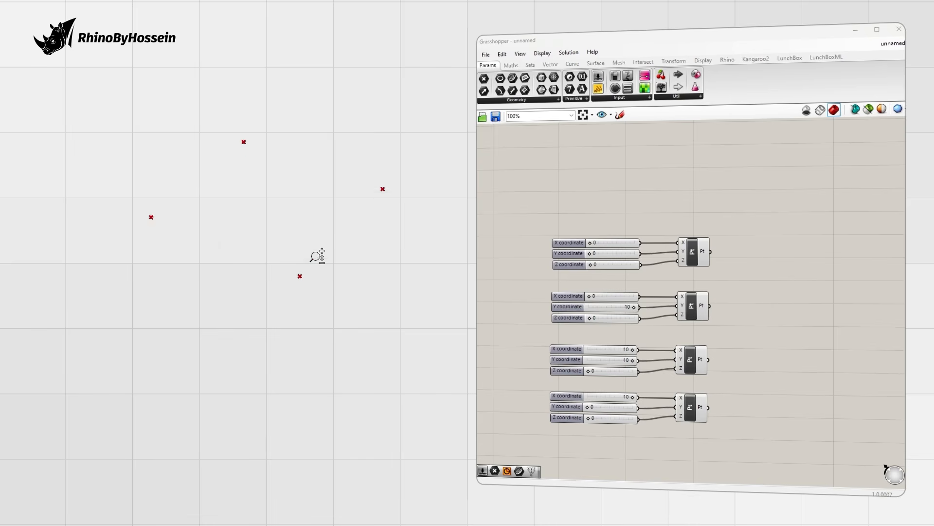
Step: Add a 4Point Surface and wire the four points into corners A–D
double_click(773, 357)
type("4po")
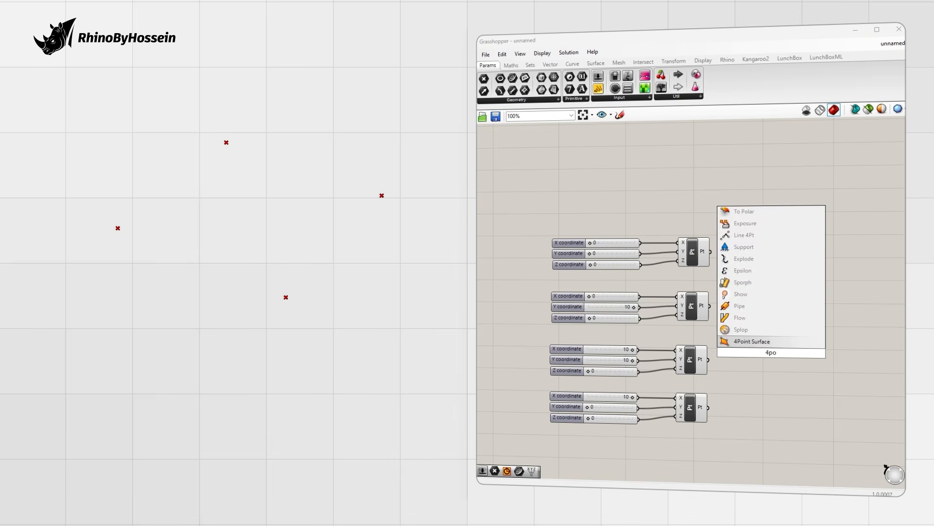
key("Return")
left_click_drag(743, 329, 756, 339)
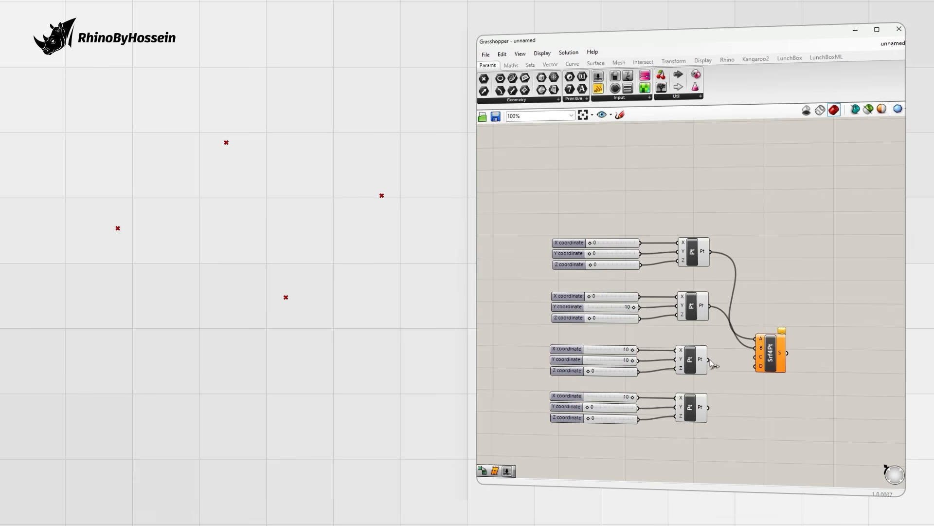
left_click_drag(752, 358, 754, 366)
right_click_drag(328, 294, 274, 242)
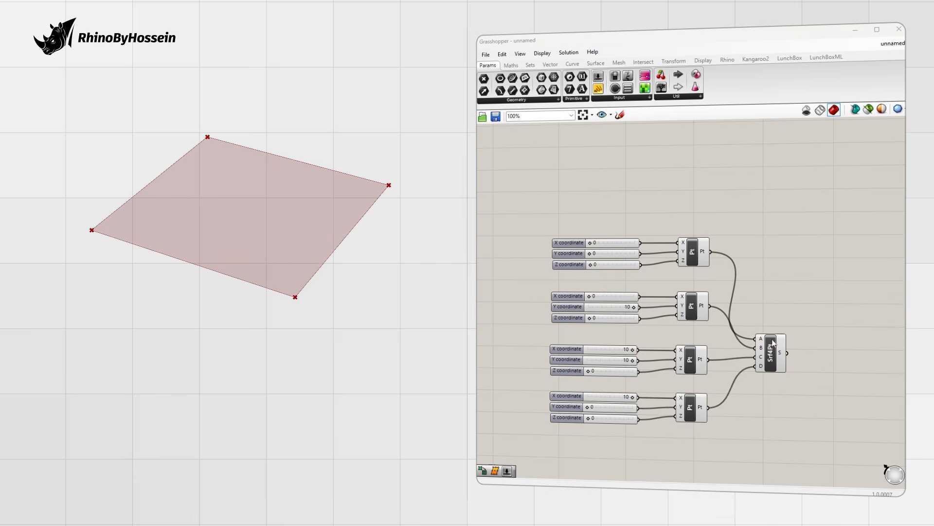
right_click_drag(772, 342, 744, 301)
Step: Add Divide Domain² and feed it the four-point surface
double_click(817, 329)
type("divi")
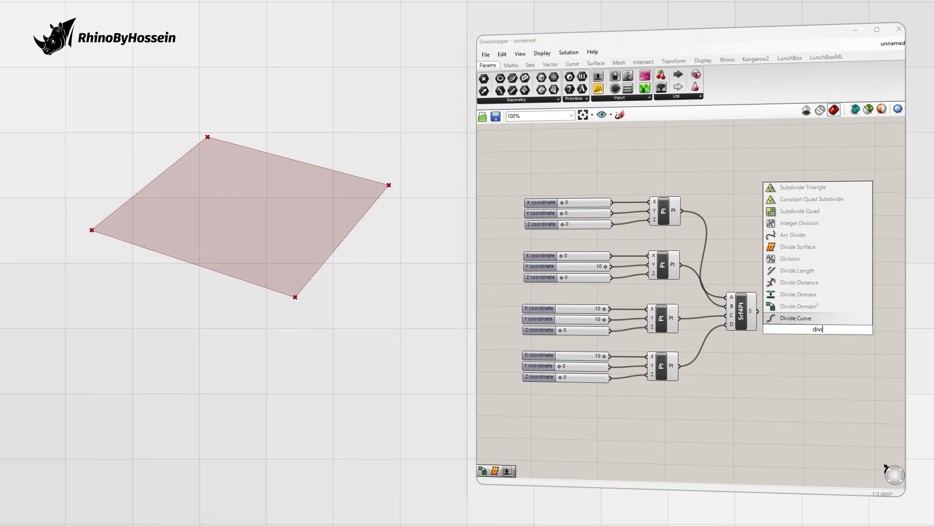
left_click(798, 306)
left_click_drag(818, 313, 797, 351)
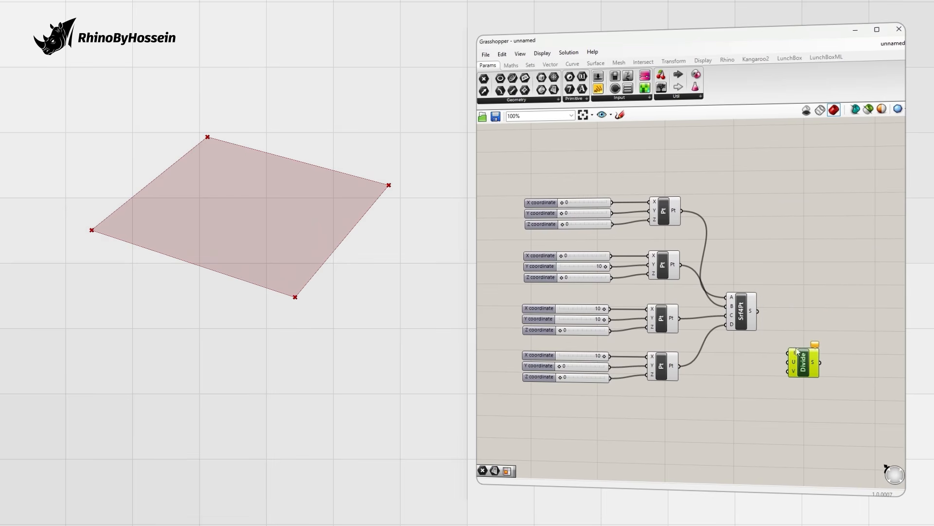
left_click_drag(785, 354, 788, 354)
right_click_drag(802, 332, 746, 344)
Step: Add Isotrim, connecting the surface and the divided domains to split it into sub-surfaces
double_click(764, 323)
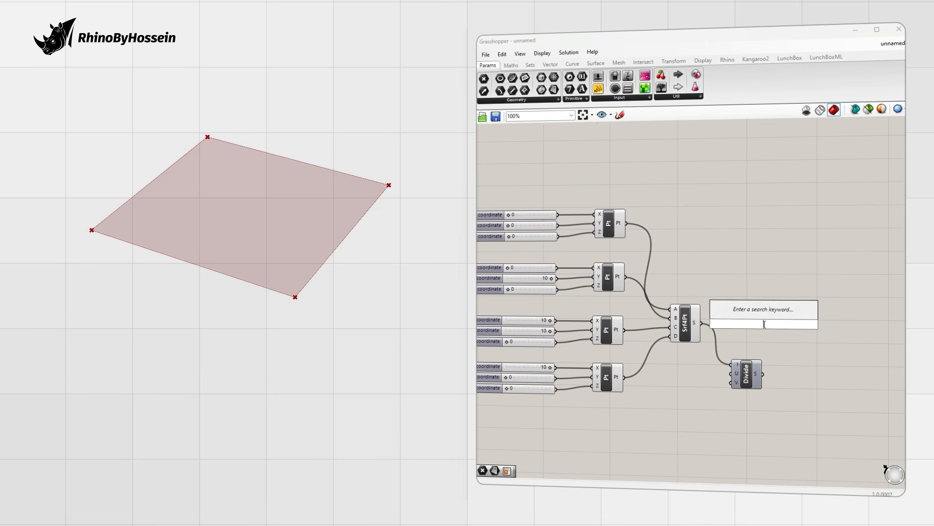
type("isotr")
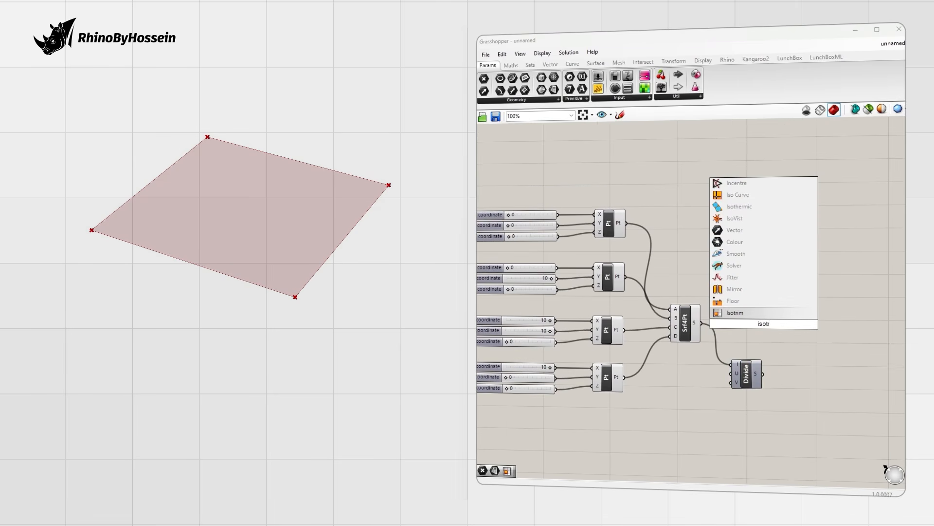
key("Return")
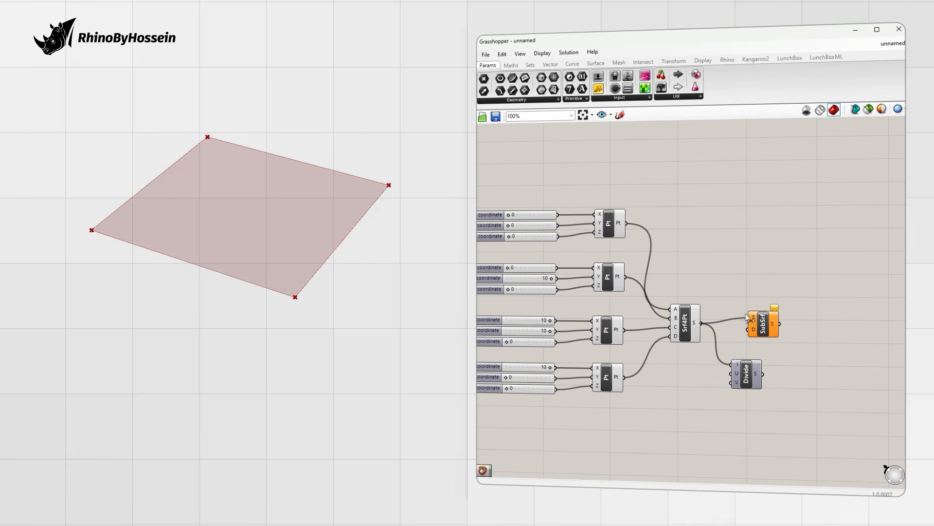
left_click_drag(754, 337, 750, 330)
left_click_drag(763, 321, 831, 306)
left_click(776, 272)
Step: Turn off the Srf4Pt base surface's preview
right_click(690, 321)
left_click(714, 338)
left_click(802, 375)
right_click_drag(870, 353, 764, 372)
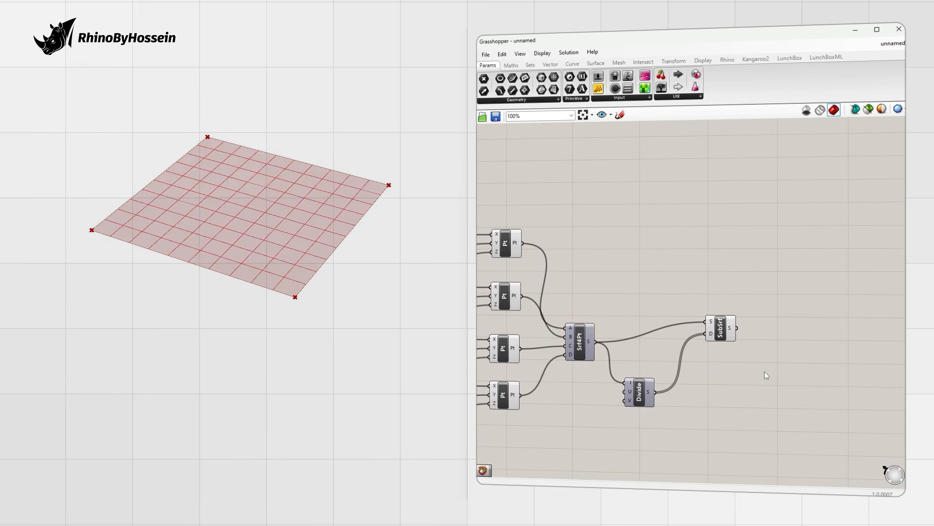
Step: Add a Deconstruct Brep component for the sub-surfaces
double_click(764, 372)
type("deco")
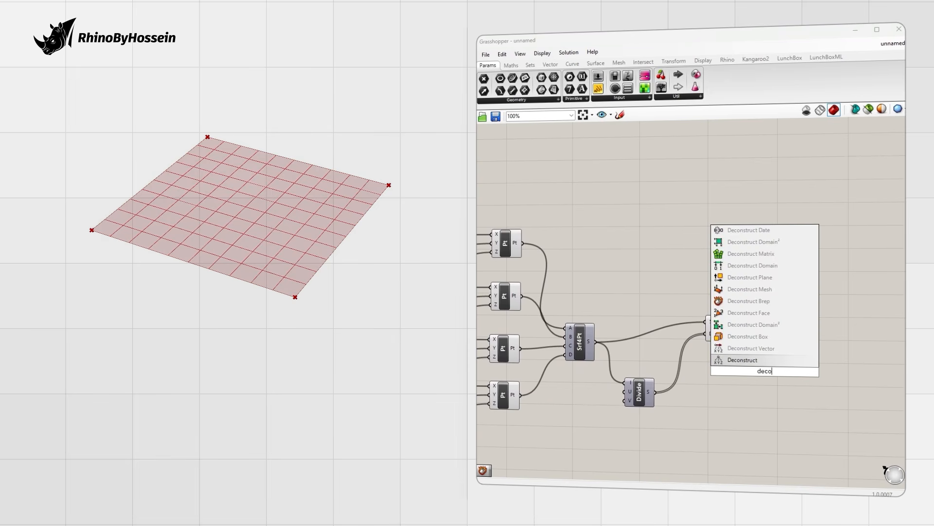
type("ns")
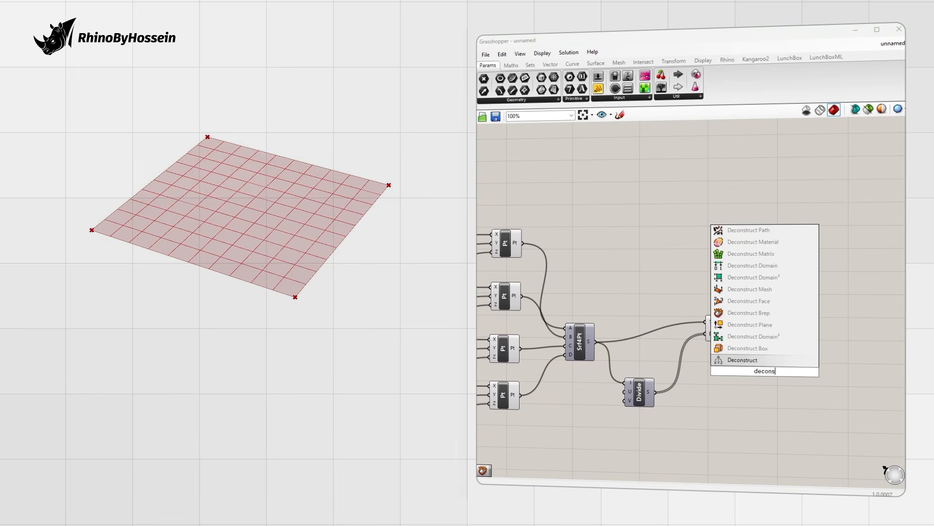
left_click(748, 339)
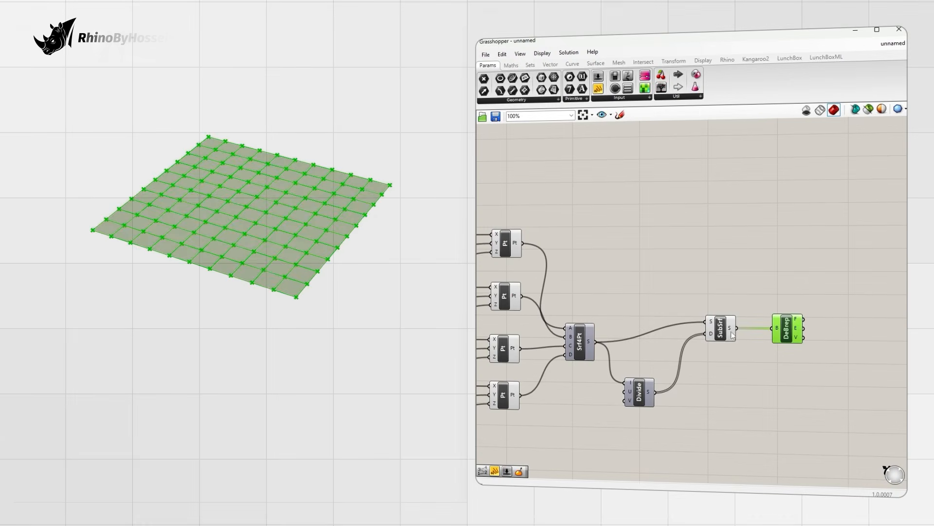
Step: Turn off the Isotrim sub-surfaces' preview so only the grid vertices show
left_click(720, 325)
right_click(718, 333)
left_click(733, 349)
left_click(698, 287)
right_click_drag(309, 275, 272, 286)
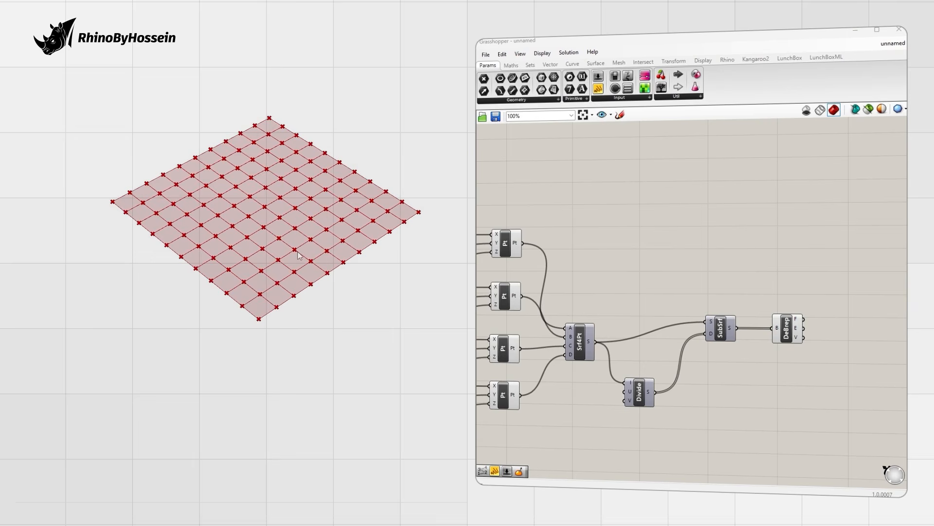
Step: Add Evaluate Surface and feed it the deconstructed faces
right_click_drag(300, 249, 286, 275, "shift")
double_click(779, 256)
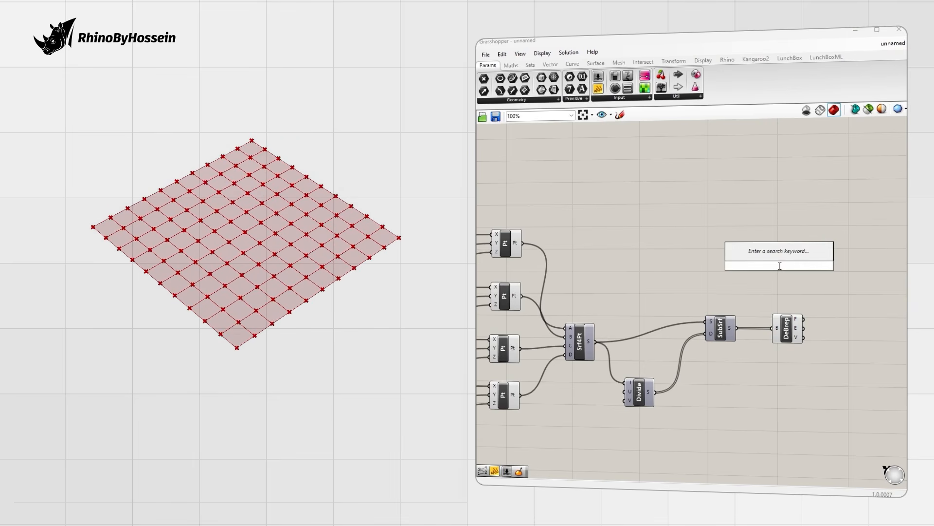
type("eval")
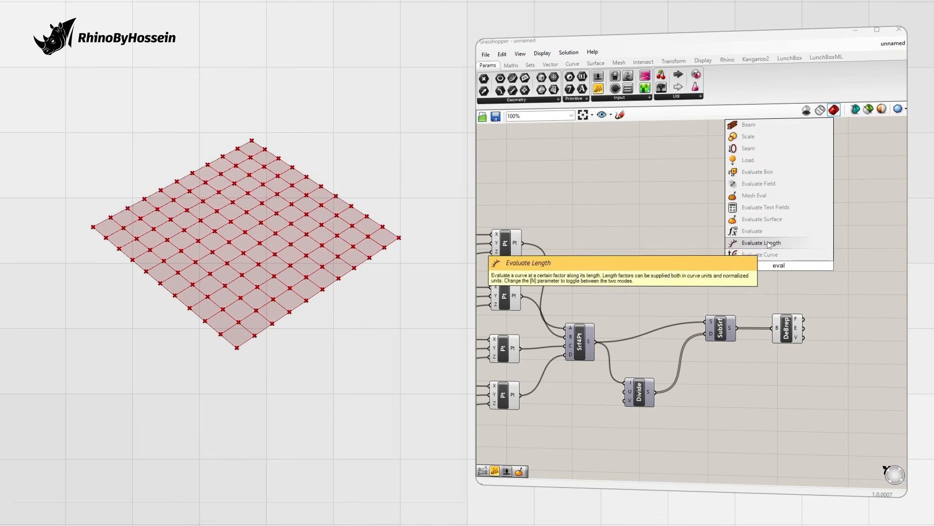
left_click(766, 219)
left_click_drag(779, 274, 825, 220)
scroll(807, 282, "up", 2)
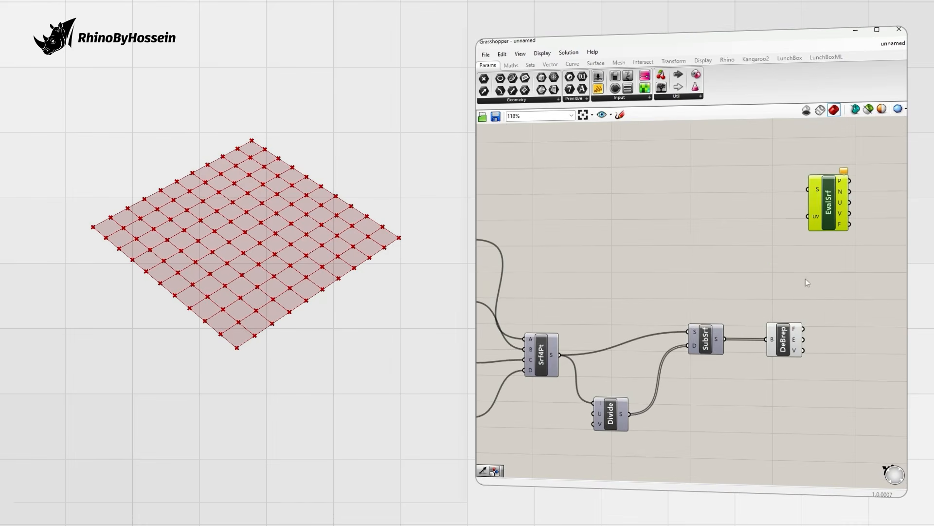
right_click_drag(761, 307, 732, 312)
left_click_drag(774, 333, 778, 200)
Step: Add an MD Slider and connect it to Evaluate Surface's uv input
double_click(667, 185)
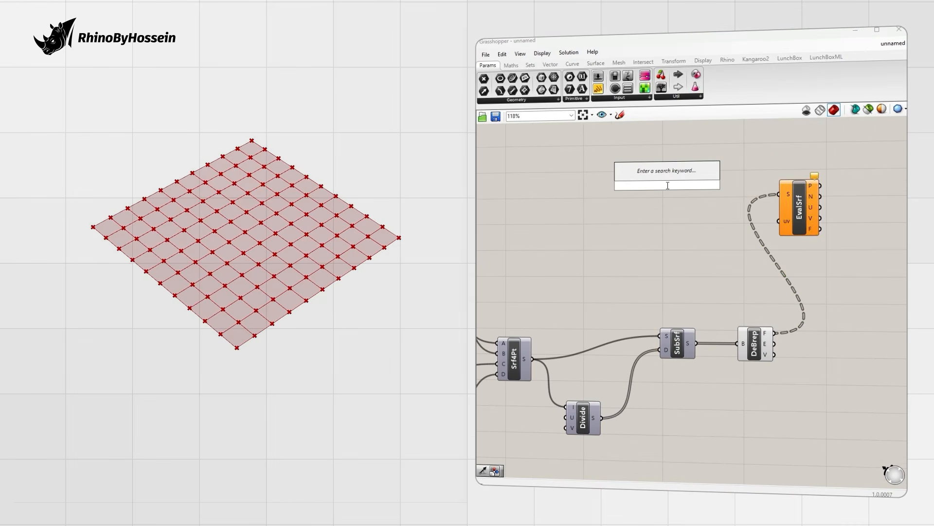
type("mb")
key("BackSpace")
type("d")
key("Return")
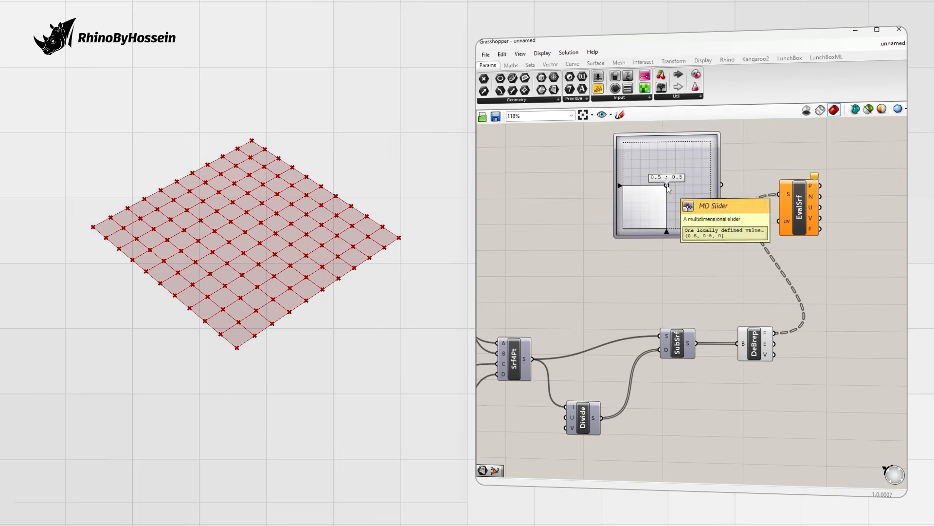
left_click_drag(777, 223, 776, 221)
left_click_drag(669, 208, 643, 229)
scroll(618, 350, "down", 2)
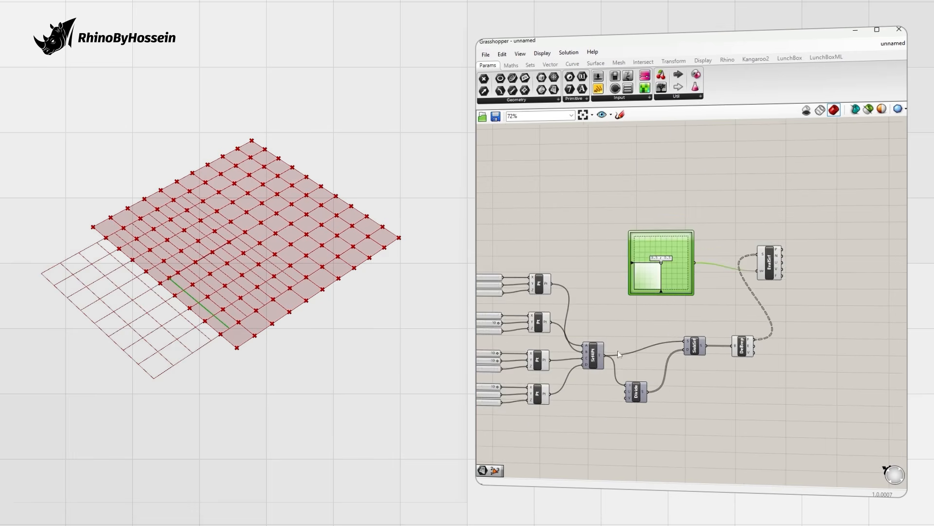
right_click_drag(618, 350, 689, 323)
scroll(688, 322, "up", 1)
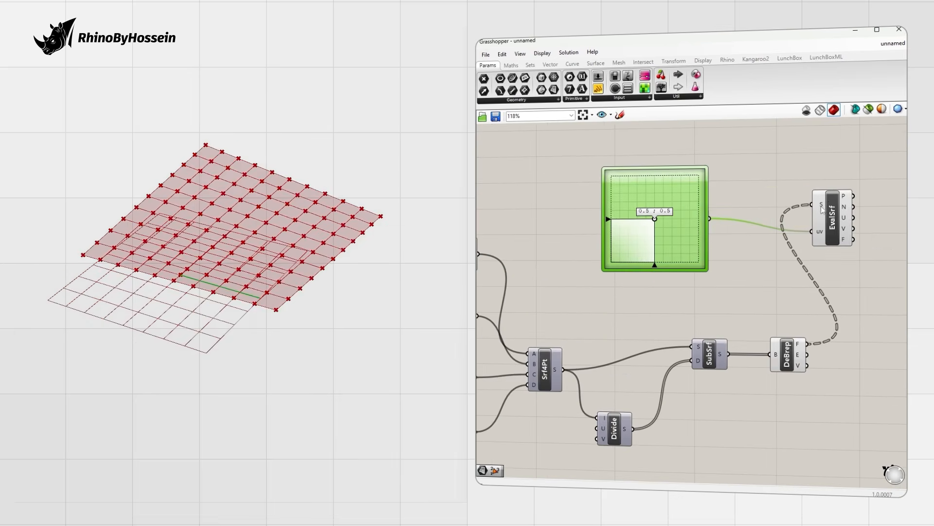
Step: Reparameterize the evaluator's S input and test the MD Slider around 0.5 ; 0.5
right_click(822, 208)
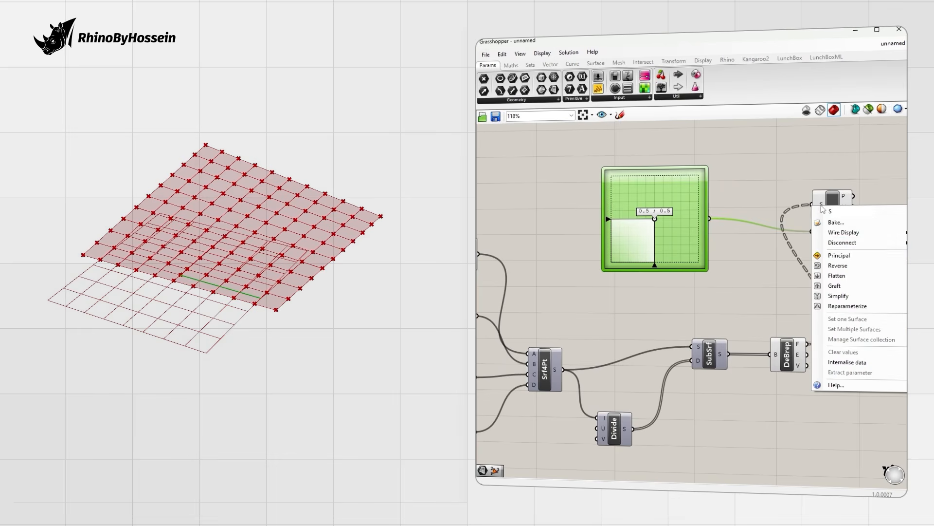
left_click(847, 306)
left_click(606, 307)
scroll(269, 244, "up", 5)
mouse_move(655, 220)
left_mouse_down()
mouse_move(633, 240)
mouse_move(648, 242)
mouse_move(678, 220)
mouse_move(685, 198)
mouse_move(628, 196)
mouse_move(656, 223)
left_mouse_up()
scroll(657, 225, "up", 6)
scroll(656, 223, "down", 8)
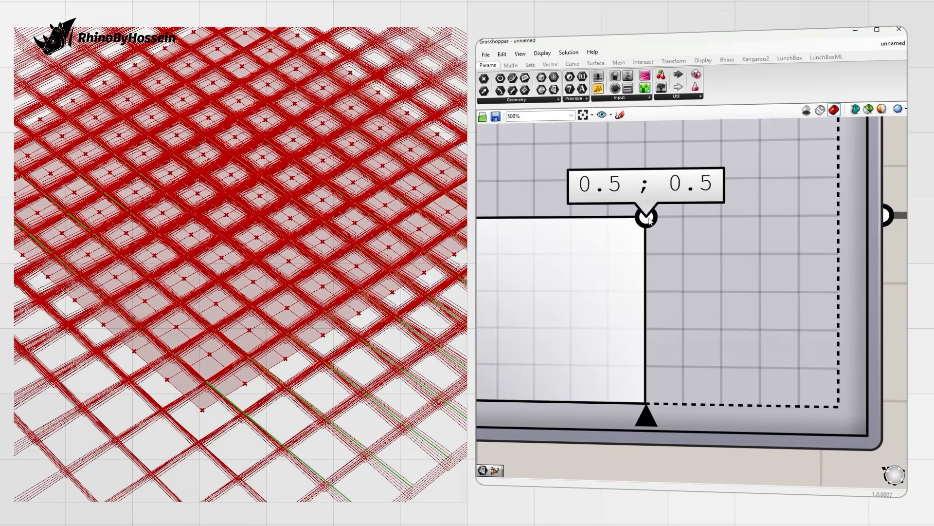
Step: Add Line SDL with the evaluated points as starts and surface normals as direction
scroll(789, 261, "up", 1)
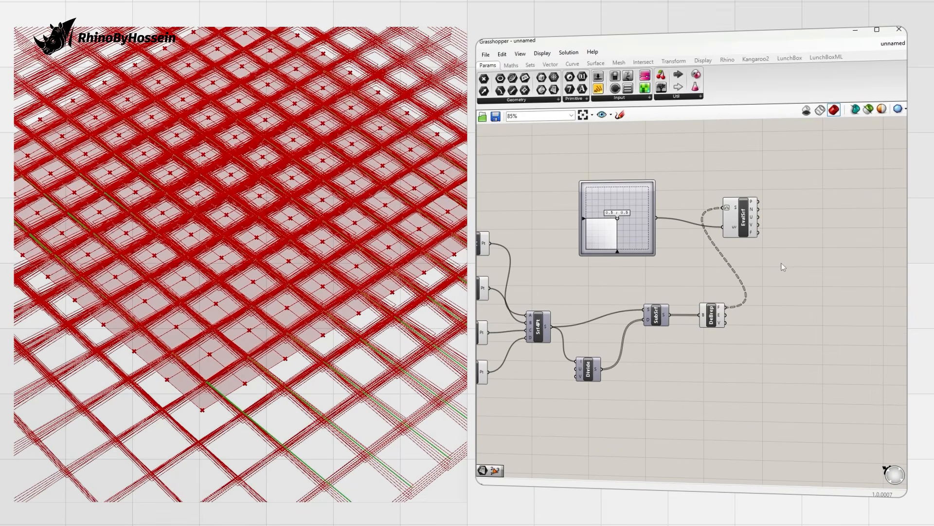
right_click_drag(780, 262, 773, 271)
scroll(788, 274, "down", 1)
double_click(788, 273)
type("sdl")
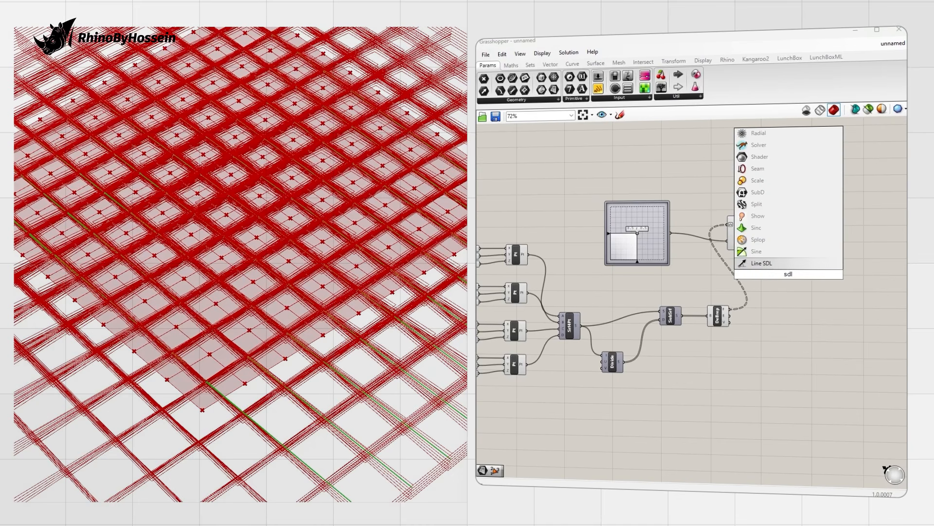
key("Return")
scroll(761, 236, "up", 1)
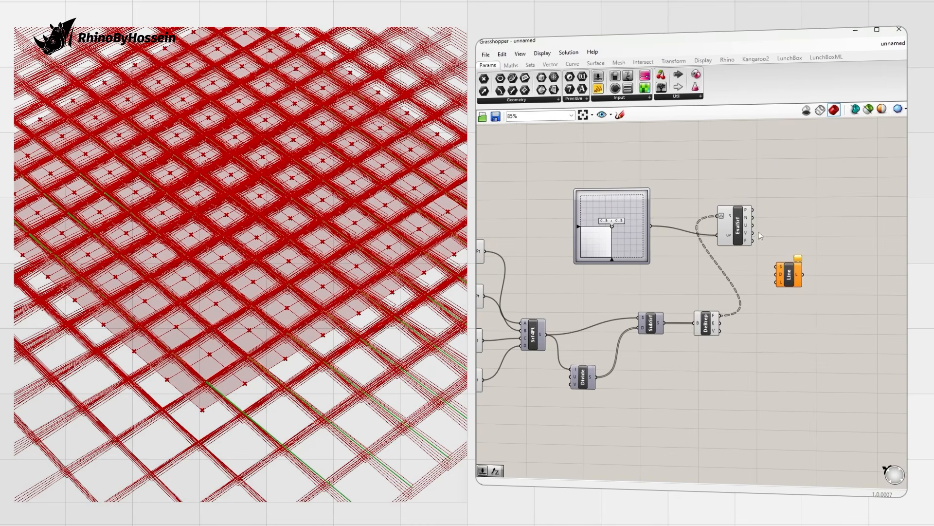
left_click_drag(777, 266, 804, 292)
scroll(351, 270, "down", 5)
right_click_drag(351, 270, 392, 219)
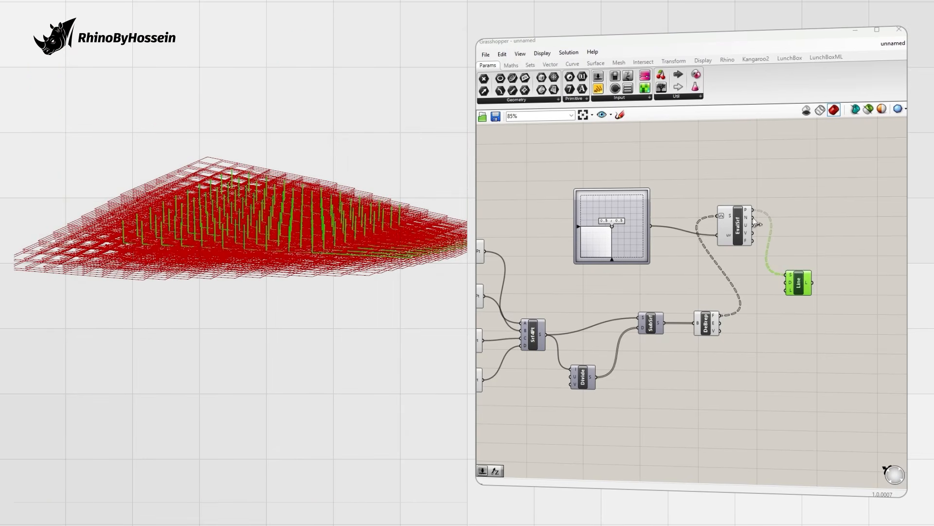
left_click_drag(784, 286, 784, 287)
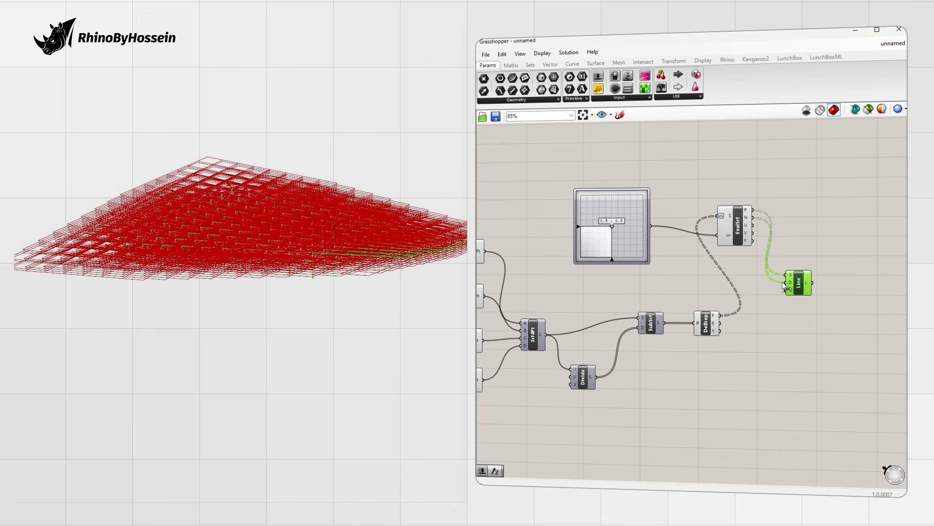
mouse_move(323, 275)
right_mouse_down()
mouse_move(323, 258)
mouse_move(331, 282)
right_mouse_up()
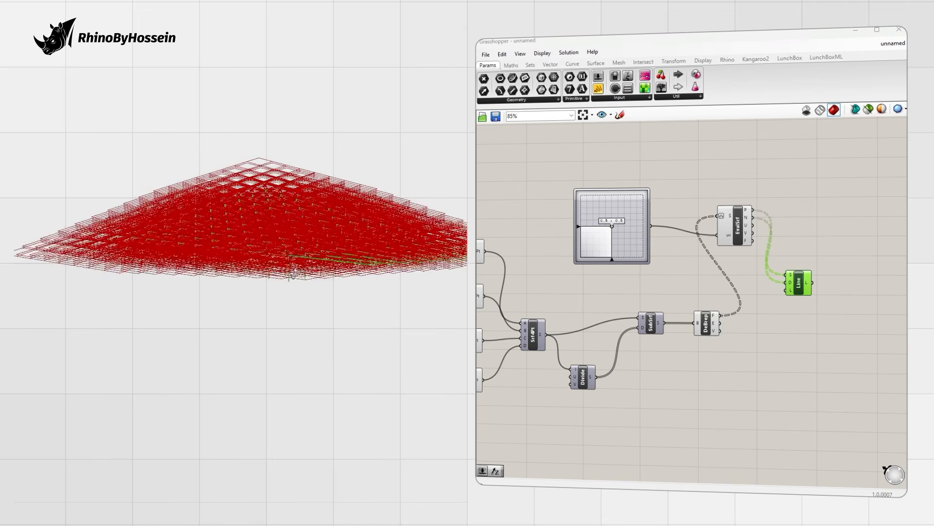
Step: Hide the Evaluate Surface component's preview
right_click(742, 234)
left_click(765, 245)
right_click_drag(330, 241, 232, 268)
scroll(295, 246, "up", 2)
Step: Add a Length slider of 1 wired to the line's L input
double_click(762, 306)
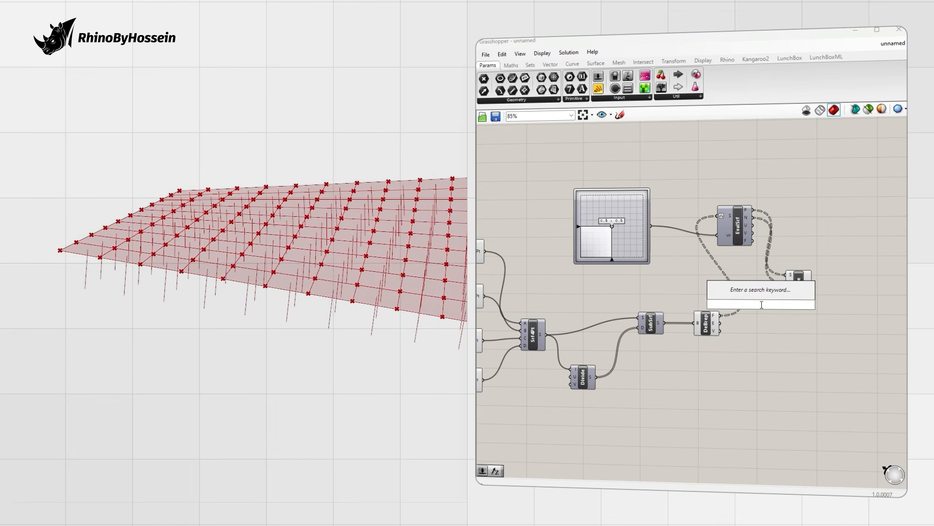
type("1")
key("Return")
left_click_drag(794, 304, 872, 293)
left_click_drag(738, 306, 772, 301)
right_click_drag(246, 261, 297, 290)
right_click_drag(778, 316, 658, 315)
double_click(784, 312)
Step: Add an End Points component on the normal lines to get their endpoints
type("end")
key("Return")
left_click_drag(764, 295, 807, 297)
left_click(777, 298)
right_click_drag(775, 297, 760, 301)
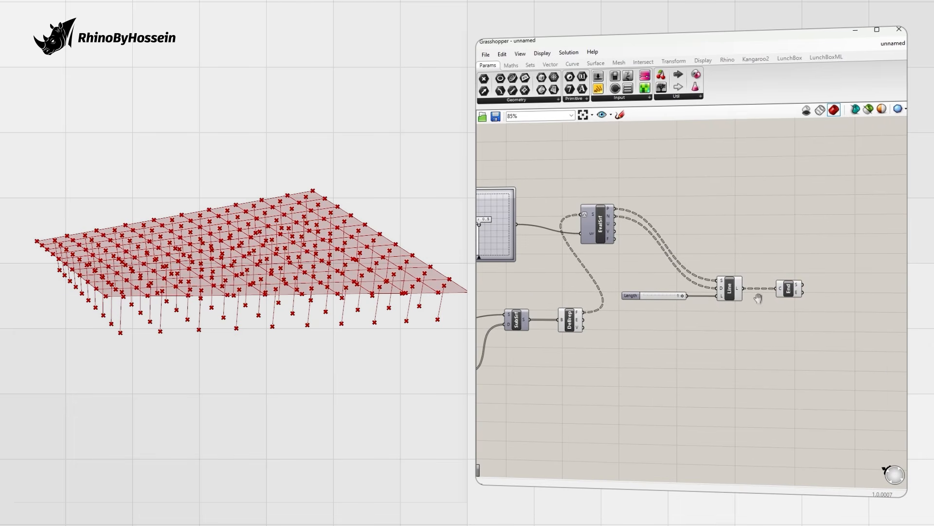
right_click_drag(325, 253, 334, 310)
scroll(334, 310, "up", 4)
right_click_drag(514, 229, 560, 218)
mouse_move(525, 215)
left_mouse_down()
mouse_move(538, 215)
mouse_move(523, 214)
left_mouse_up()
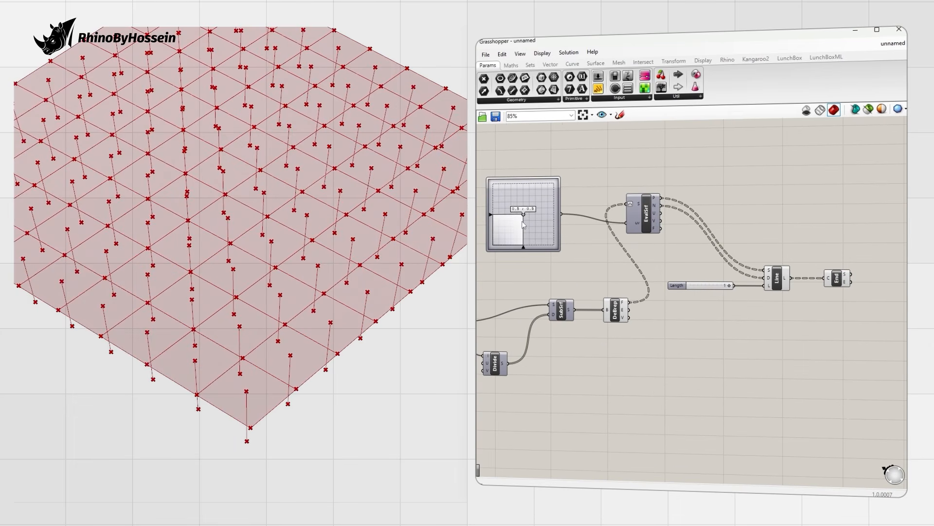
right_click_drag(679, 319, 665, 297)
right_click_drag(359, 319, 374, 300)
right_click_drag(397, 336, 373, 297)
Step: Place a two-point Line component next to End Points
double_click(677, 354)
type("line")
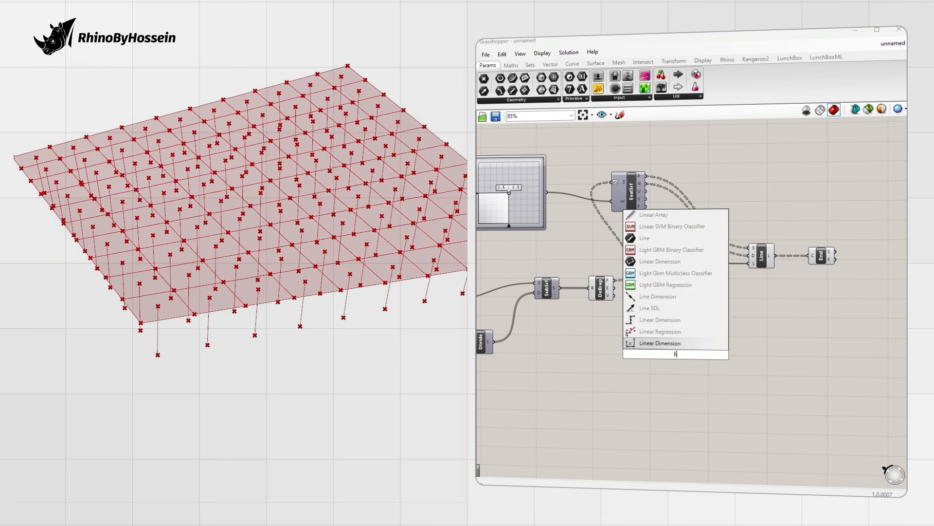
key("Up")
key("Return")
scroll(662, 305, "up", 2)
left_click_drag(680, 374, 801, 344)
scroll(801, 343, "down", 1)
right_click_drag(801, 343, 729, 332)
Step: Wire End Points' lower ends to Line B and DeBrep vertices to A, forming pyramid struts
left_click(812, 248)
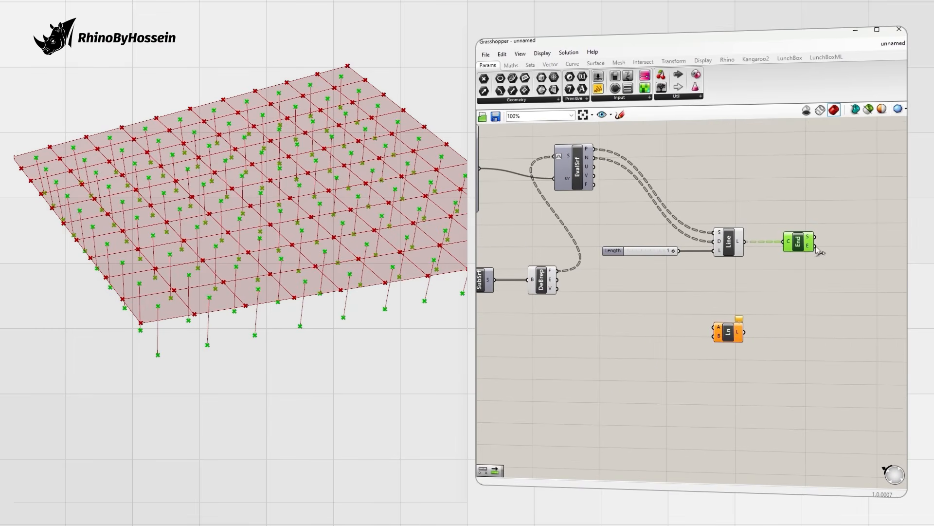
left_click_drag(736, 301, 872, 297)
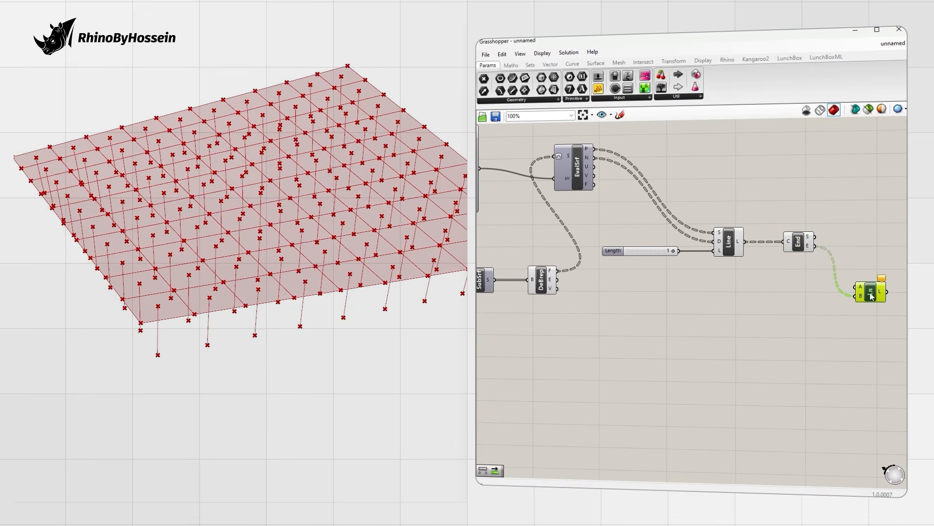
left_click_drag(560, 291, 855, 287)
left_click(703, 318)
right_click_drag(384, 283, 355, 266)
scroll(353, 266, "up", 2)
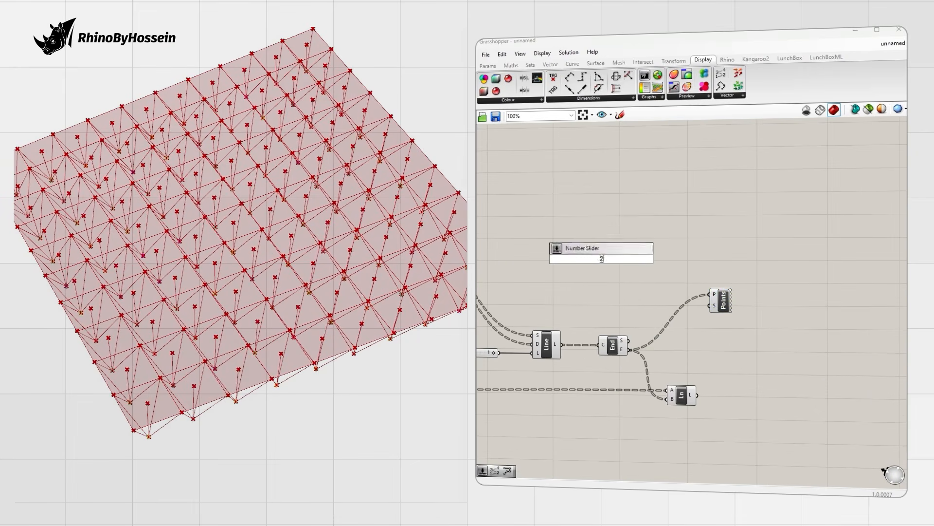
key("Return")
Step: Set the point display size to 0.3 and collect the lower tips in a flattened Point parameter
left_click_drag(637, 258, 710, 306)
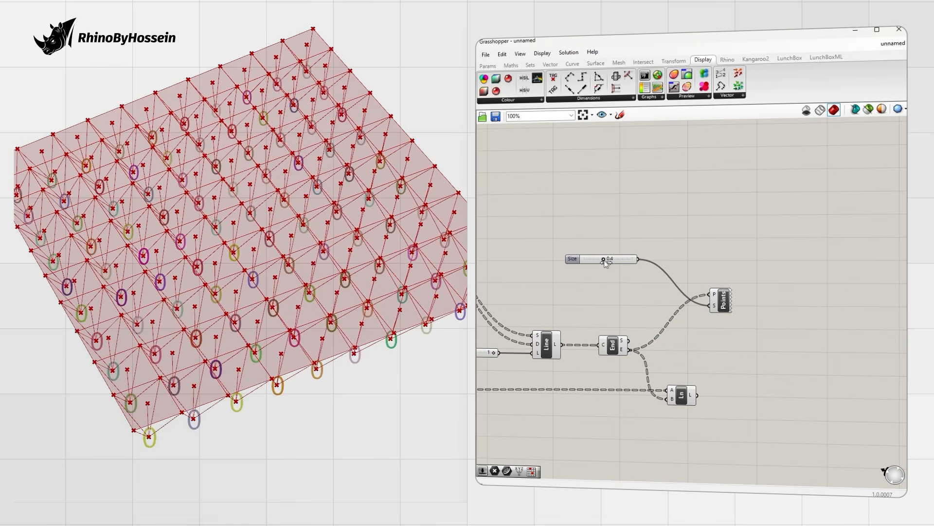
left_click_drag(604, 260, 599, 260)
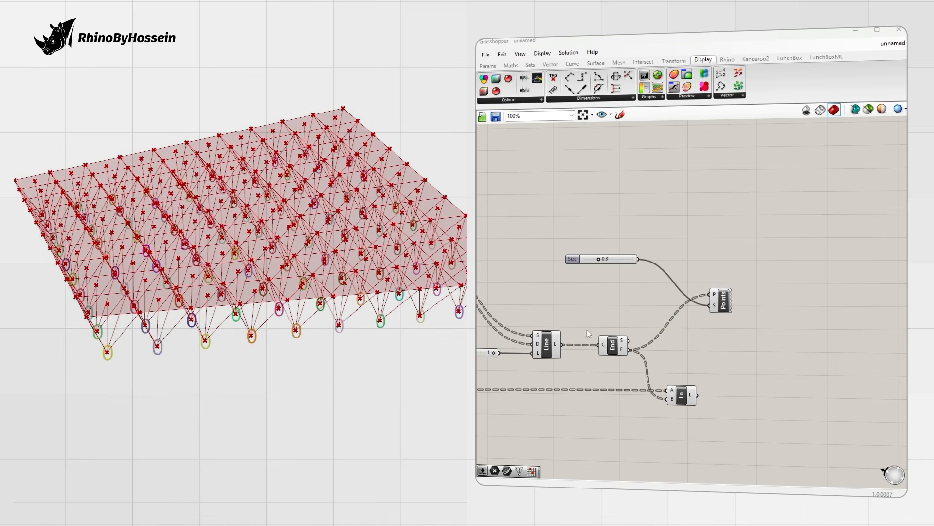
left_click(490, 66)
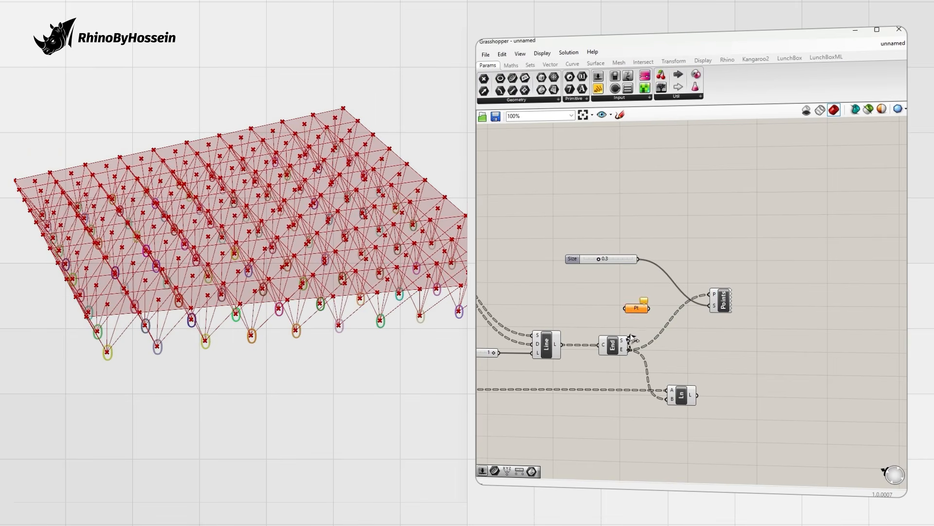
left_click_drag(706, 298, 708, 296)
left_click_drag(718, 302, 730, 302)
left_click_drag(643, 307, 644, 309)
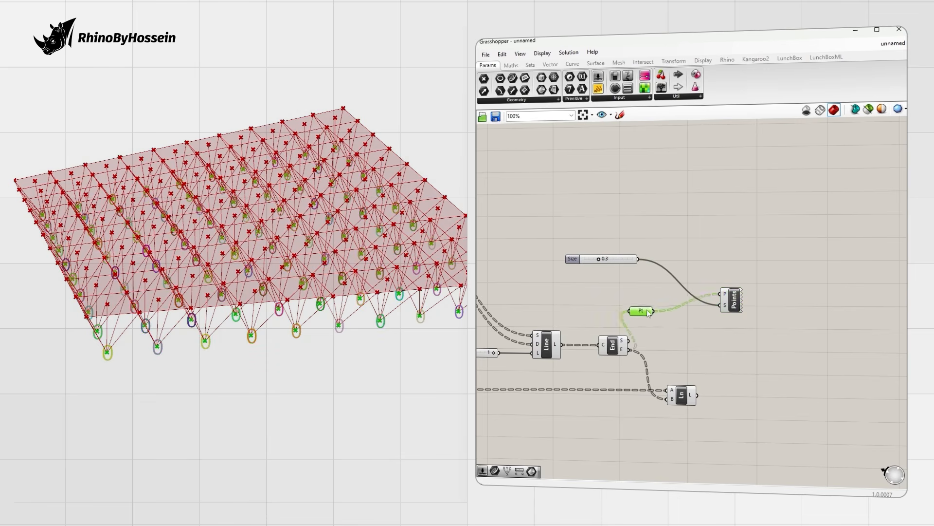
right_click(661, 317)
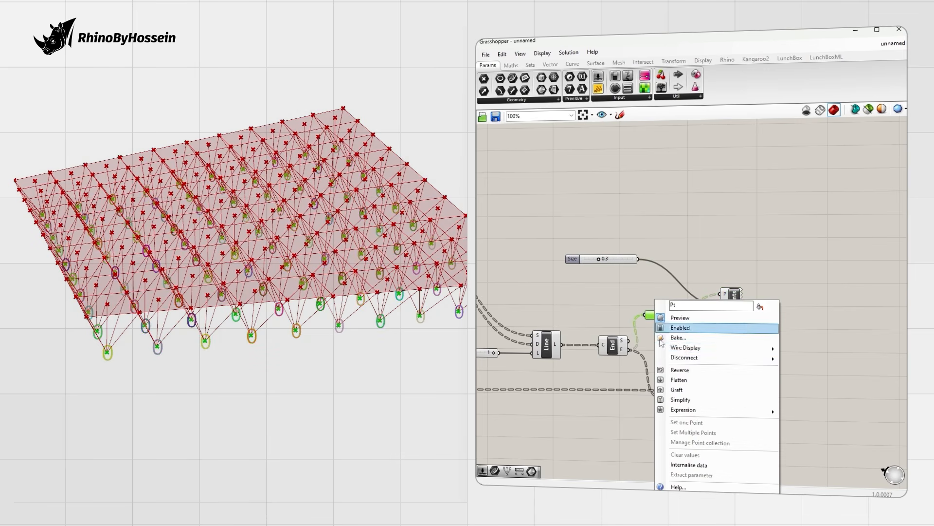
left_click(679, 383)
right_click_drag(354, 303, 303, 246)
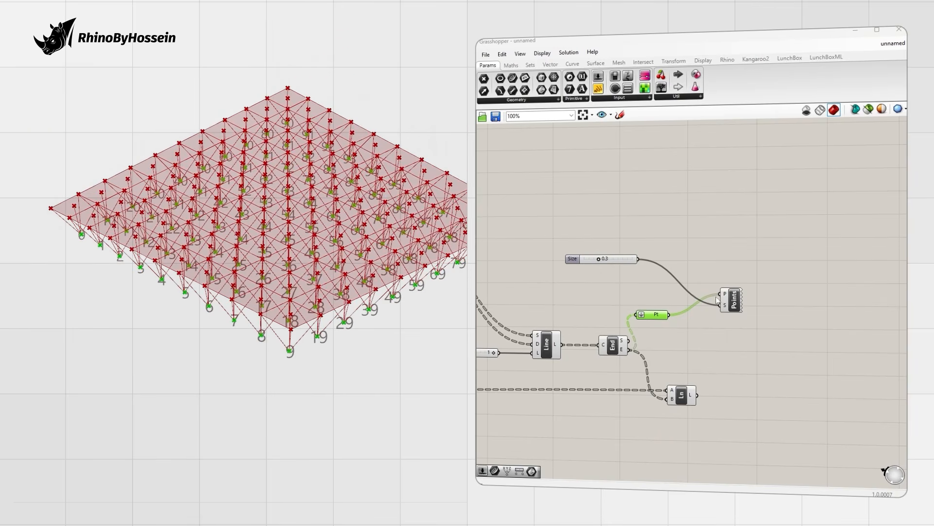
Step: Add a Partition List on the points with a size slider set to 10
type("pr")
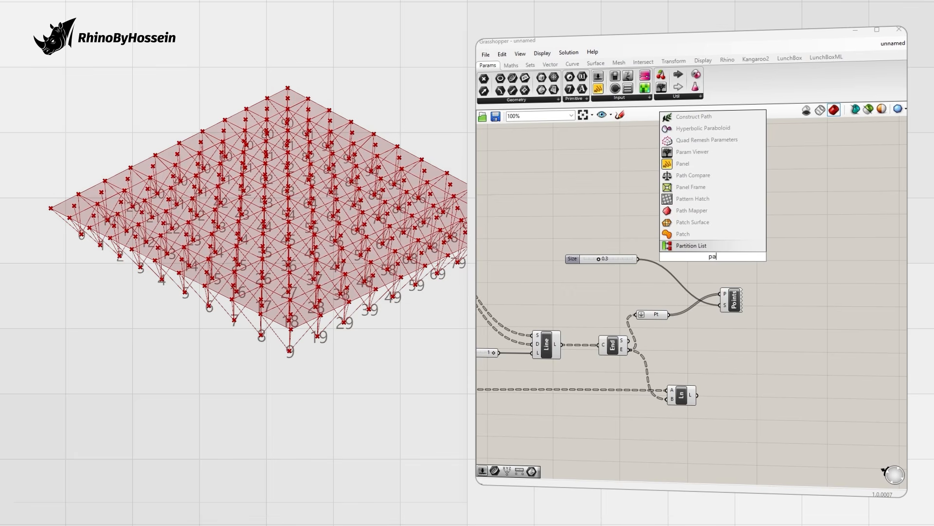
key("BackSpace")
type("a")
key("Return")
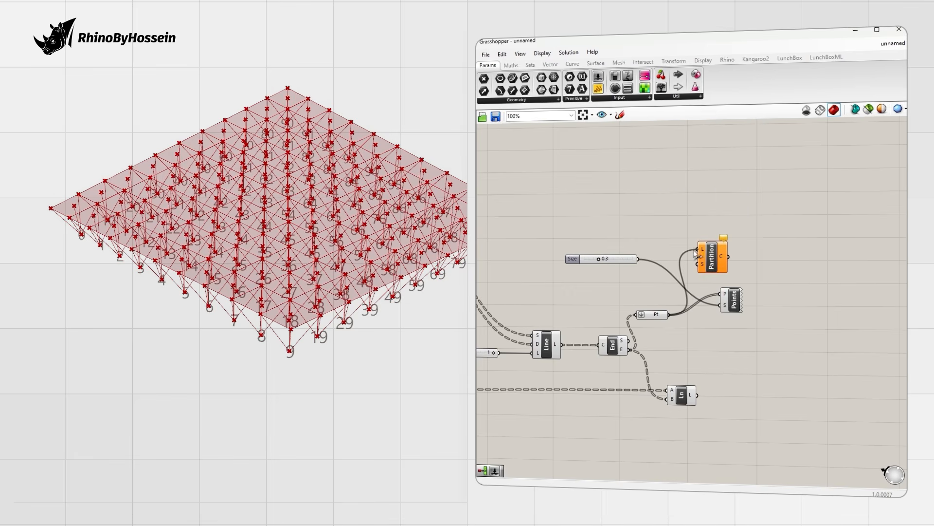
left_click_drag(703, 258, 731, 216)
left_click_drag(739, 305, 769, 300)
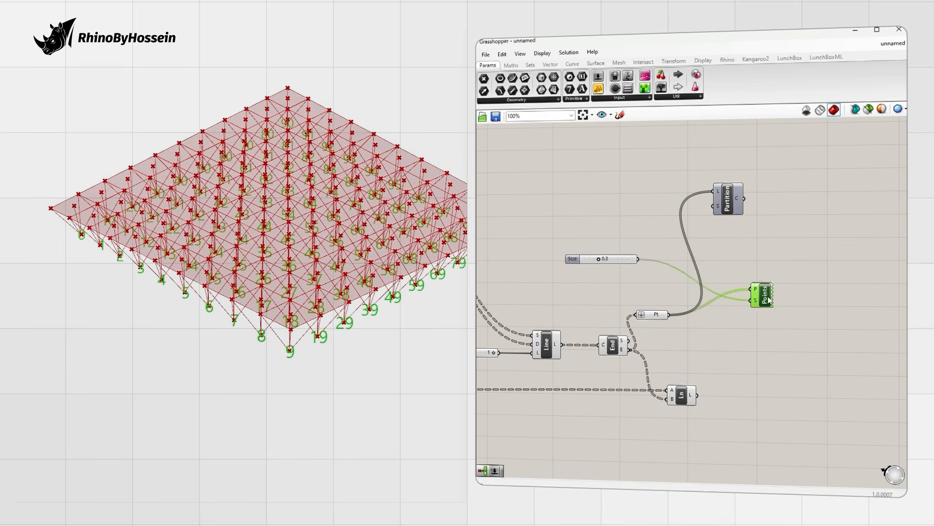
left_click_drag(732, 207, 730, 216)
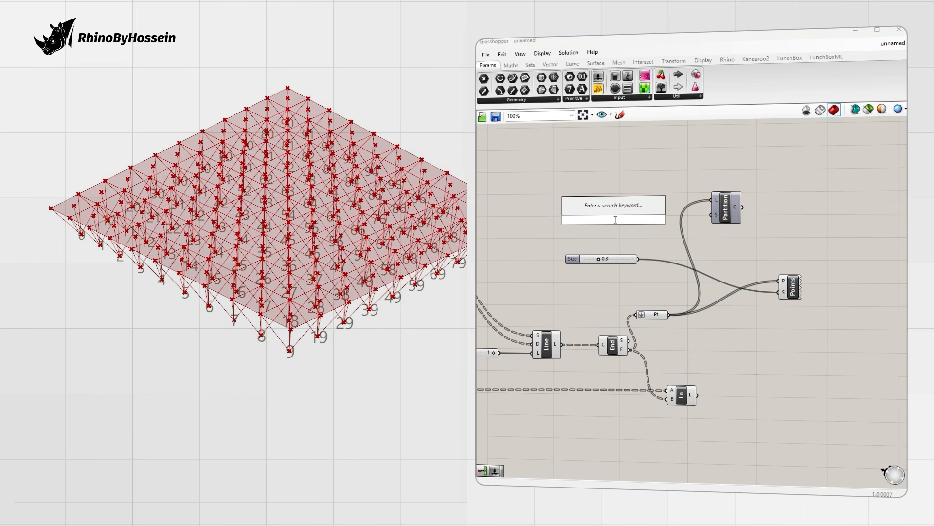
left_click_drag(652, 220, 712, 215)
left_click_drag(580, 215, 629, 215)
Step: Join the partitioned rows with a PolyLine and delete the numbered point display
double_click(779, 252)
left_click(760, 171)
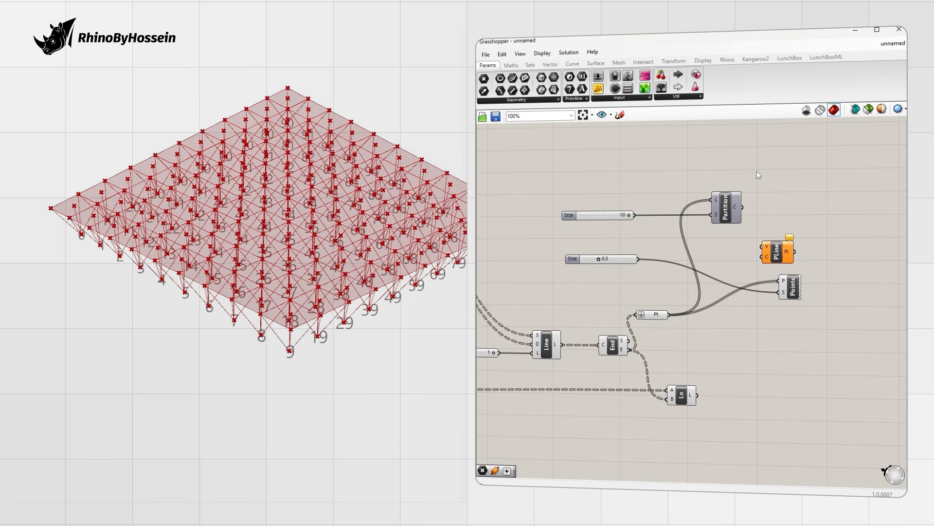
left_click_drag(793, 288, 777, 295)
left_click_drag(743, 207, 762, 247)
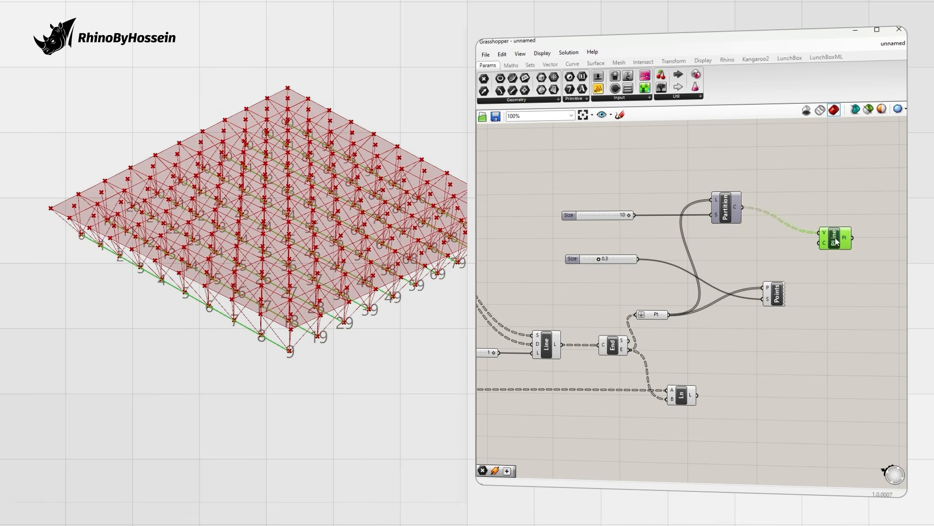
left_click_drag(874, 213, 876, 212)
right_click_drag(311, 258, 365, 231)
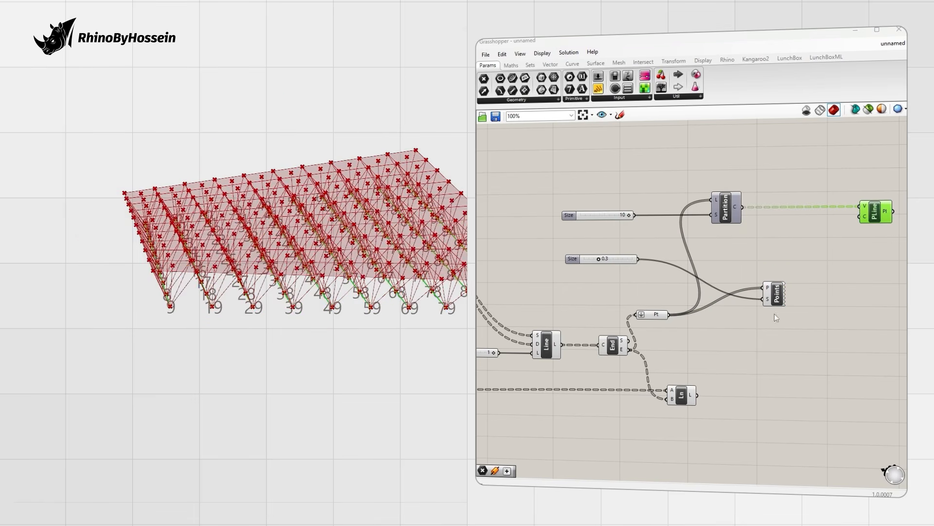
left_click(777, 297)
key("Delete")
right_click_drag(146, 282, 230, 330)
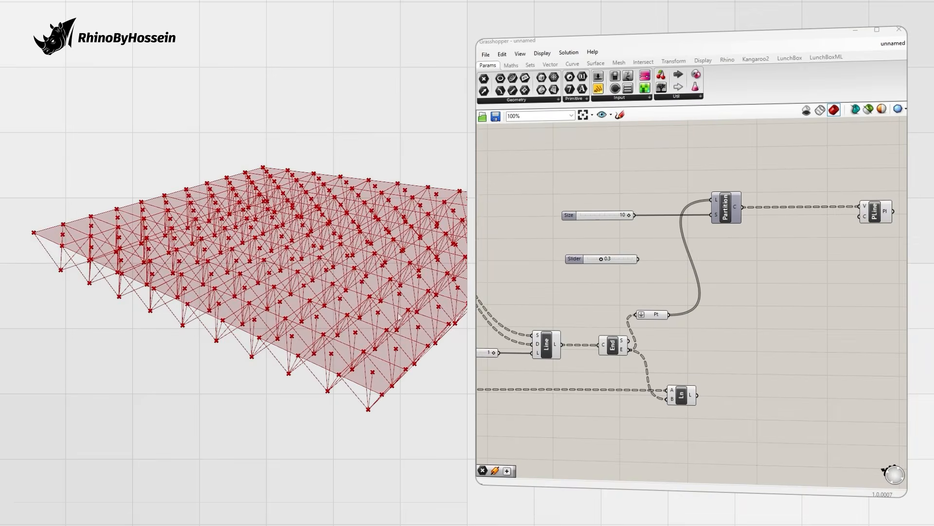
Step: Add a Flip component to transpose the partitioned rows and feed a second Polyline
right_click_drag(827, 266, 758, 287)
double_click(758, 287)
type("flip")
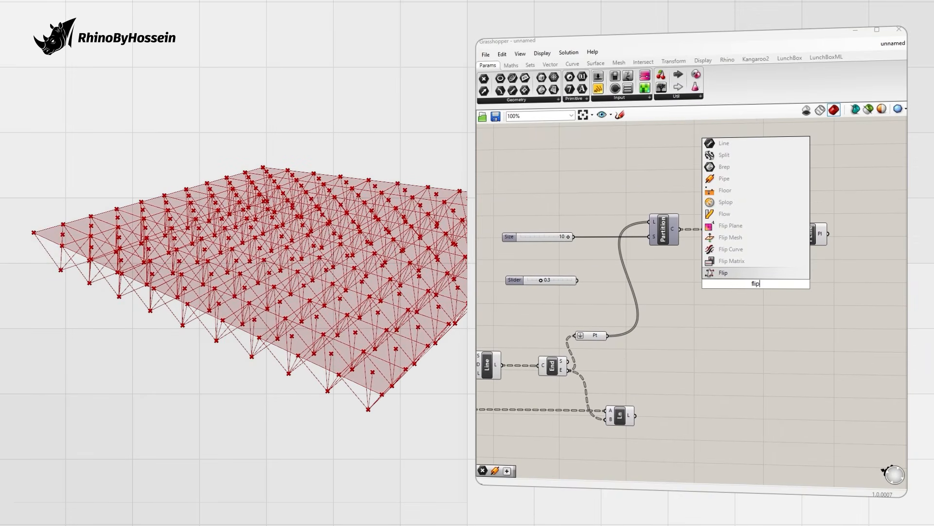
left_click(732, 271)
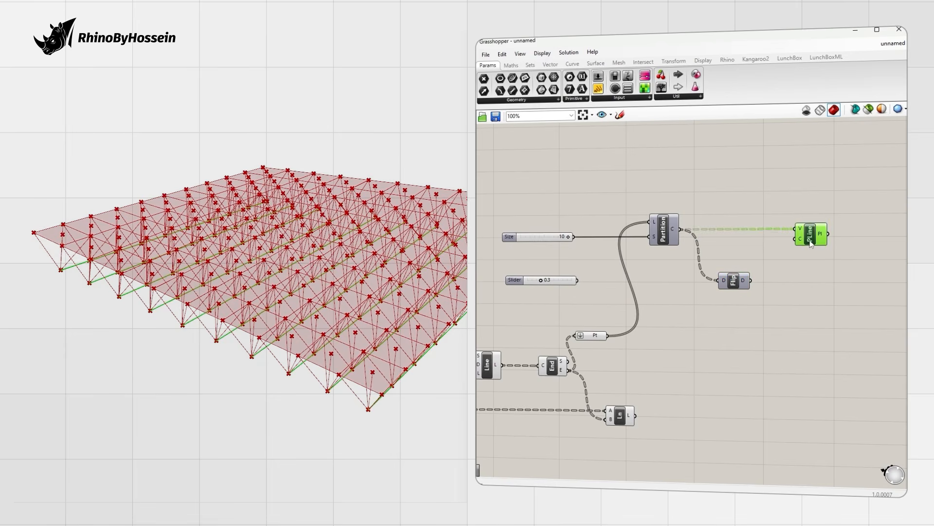
left_click_drag(797, 286, 792, 283)
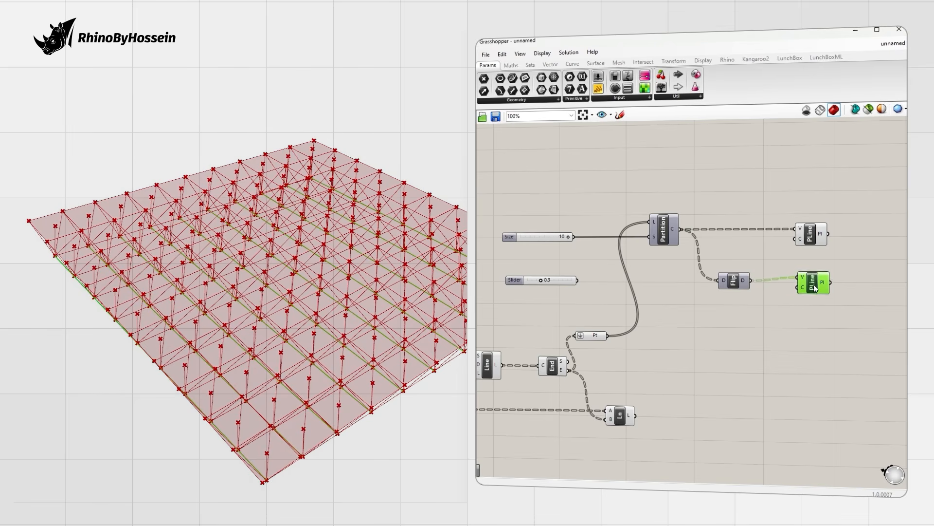
right_click_drag(406, 310, 336, 258)
scroll(742, 238, "down", 4)
scroll(606, 312, "up", 3)
Step: Collect the DeBrep edges in a Curve parameter and hide the DeBrep preview
right_click(560, 320)
left_click(571, 381)
left_click_drag(578, 319, 592, 360)
right_click(565, 318)
left_click(586, 336)
right_click_drag(311, 282, 239, 297)
scroll(705, 297, "down", 1)
right_click_drag(498, 344, 606, 334)
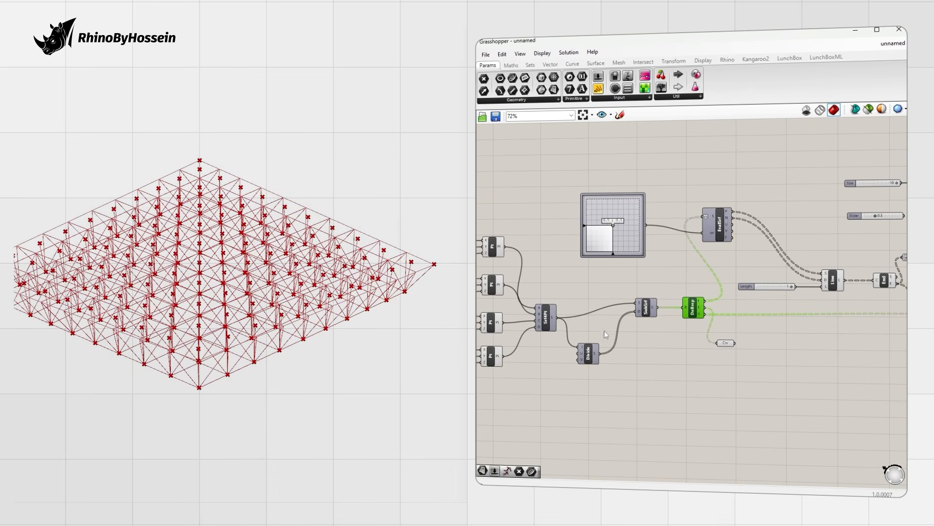
scroll(692, 298, "down", 2)
Step: Turn off the preview of the End Points component
right_click_drag(850, 285, 731, 281)
scroll(731, 281, "up", 1)
left_click(693, 281)
left_click(738, 279)
right_click_drag(380, 292, 354, 305)
scroll(737, 282, "up", 3)
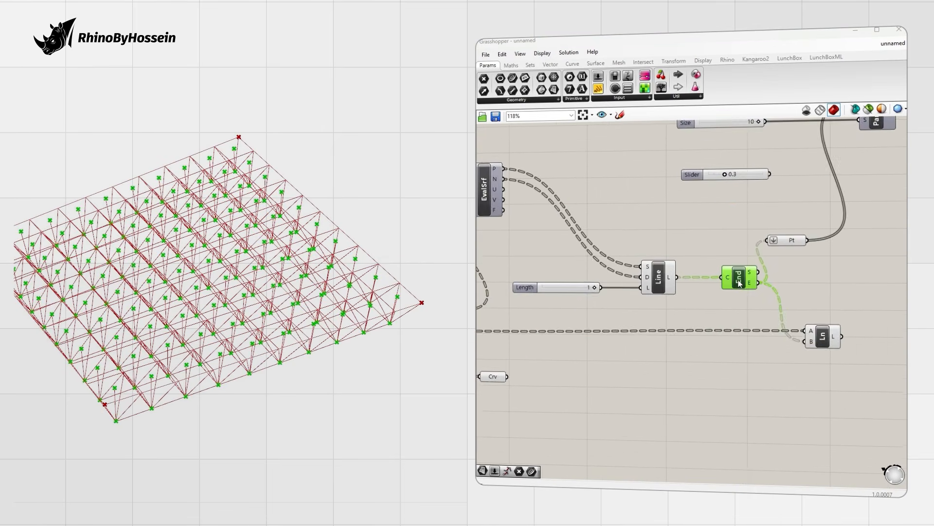
scroll(737, 283, "down", 1)
right_click(738, 280)
left_click(762, 298)
Step: Place a Pipe component on the canvas using the 'pip' search
right_click_drag(293, 231, 246, 309)
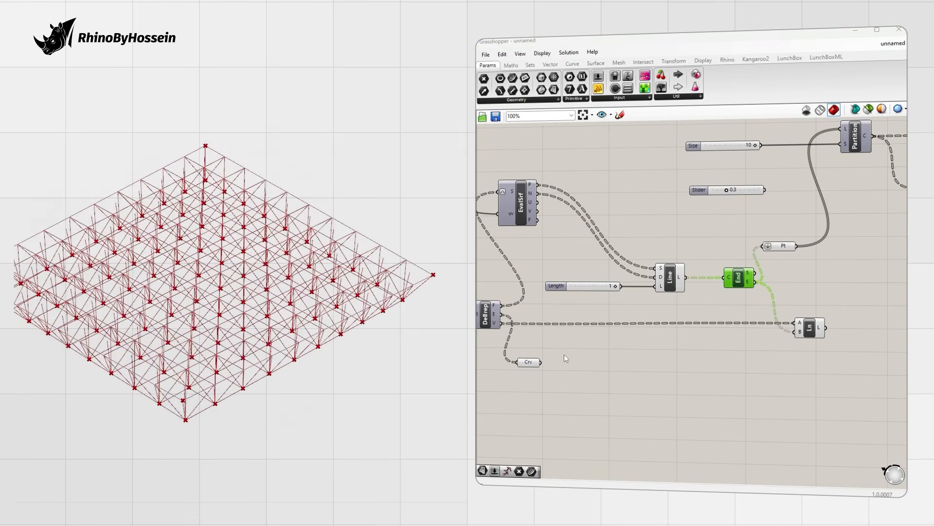
left_click(564, 354)
right_click_drag(565, 354, 604, 344)
double_click(615, 354)
type("pip")
key("Return")
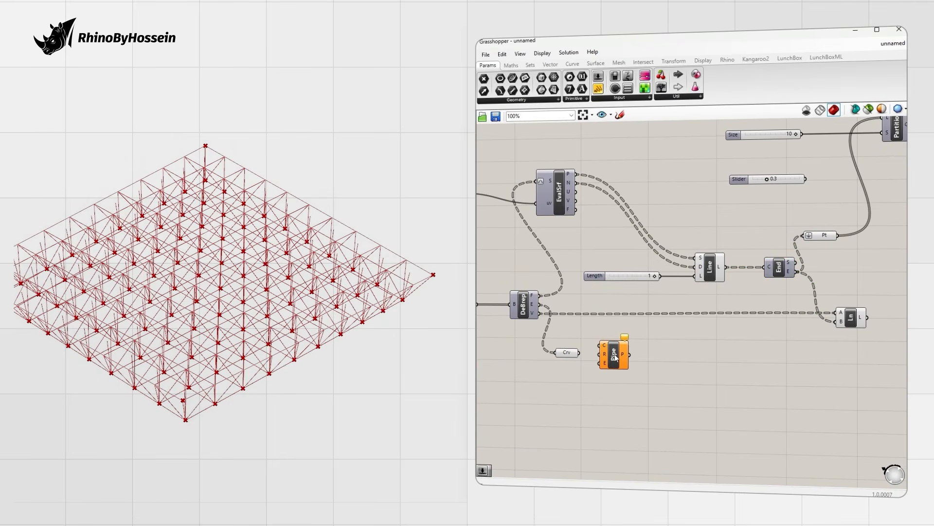
Step: Feed the curves into Pipe and connect a radius slider, adjusted from 0.05 to 0.04
left_click_drag(580, 352, 688, 369)
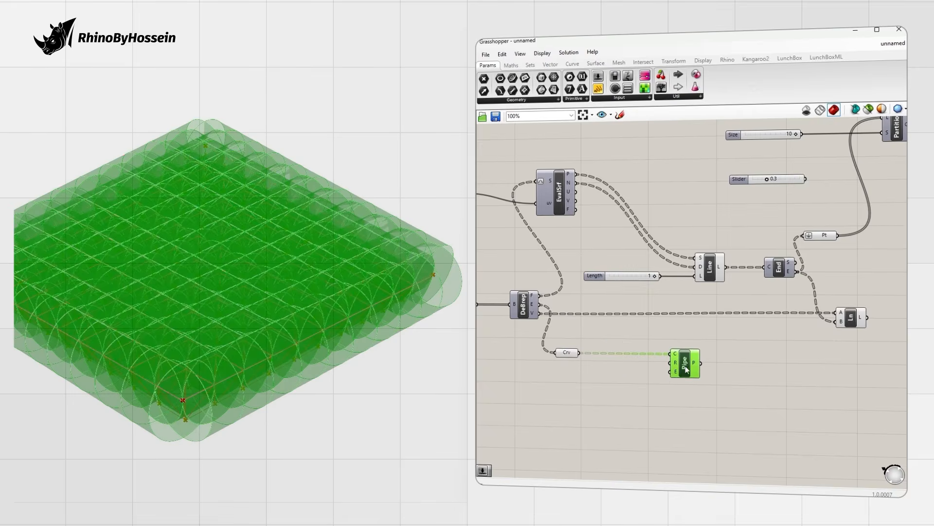
scroll(627, 396, "up", 5)
Step: Move the Pipe and its radius slider together to the right on the canvas
scroll(203, 402, "up", 7)
double_click(550, 406)
type("0.05")
key("Return")
left_click_drag(623, 407, 709, 332)
left_click_drag(571, 407, 550, 410)
right_click_drag(229, 302, 267, 311)
scroll(263, 312, "down", 3)
scroll(628, 332, "down", 5)
left_click_drag(701, 323, 567, 379)
scroll(650, 357, "down", 2)
left_click_drag(661, 338, 830, 344)
scroll(822, 305, "up", 2)
left_click(715, 317)
right_click_drag(772, 319, 694, 295)
left_click(728, 308)
scroll(701, 308, "up", 3)
Step: Duplicate the Pipe for the diagonal Line members and set that radius to 0.02
left_click(721, 397)
left_click_drag(807, 366, 806, 312, "alt")
left_click_drag(813, 358, 824, 388)
left_click_drag(659, 399, 645, 398)
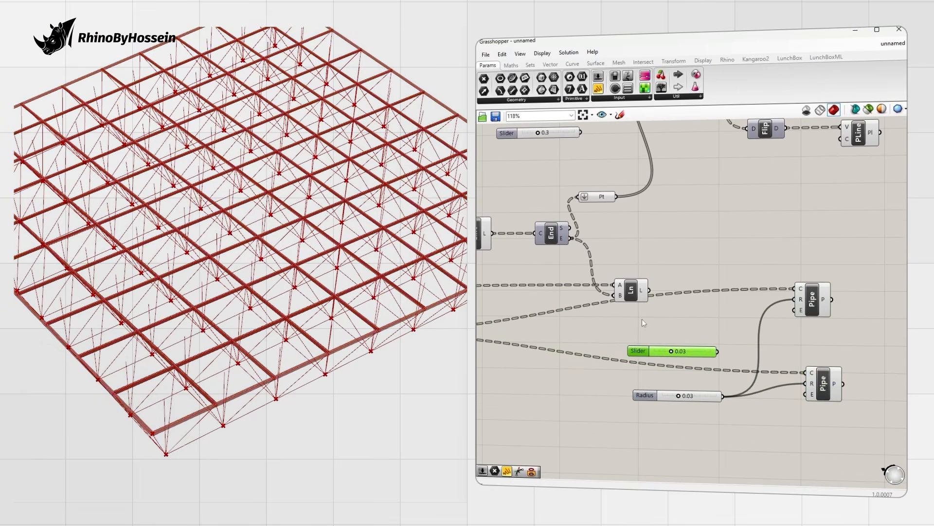
left_click_drag(649, 290, 794, 289)
left_click_drag(674, 351, 668, 352)
Step: Shift both Pipe components and their radius sliders further right in the definition
right_click_drag(370, 394, 297, 341)
scroll(246, 288, "up", 10)
scroll(255, 285, "down", 6)
scroll(787, 325, "down", 4)
right_click_drag(787, 326, 689, 344)
left_click_drag(744, 317, 633, 400)
left_click(802, 271)
left_click_drag(703, 328, 741, 190)
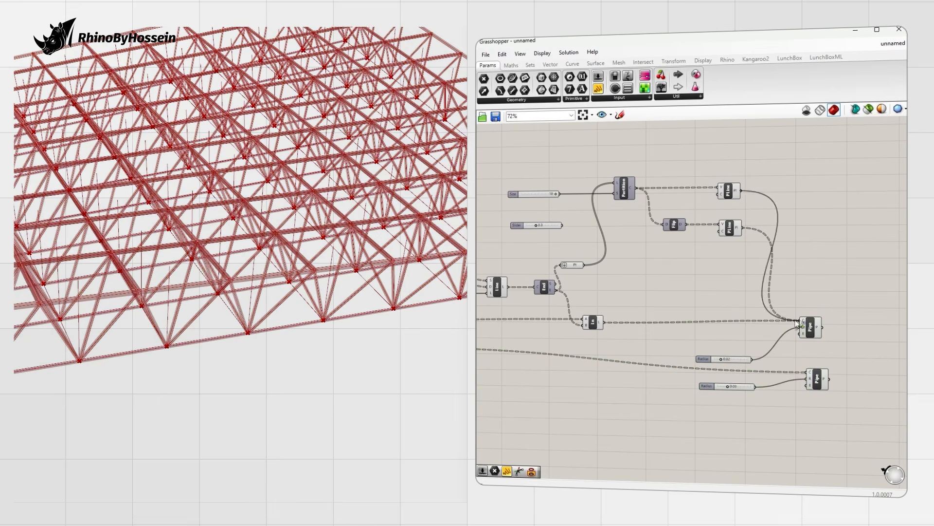
Step: Hide the Line component's preview so only the piped members show
scroll(655, 224, "down", 1)
right_click_drag(639, 238, 839, 238)
right_click(698, 286)
left_click(722, 304)
scroll(357, 287, "down", 7)
right_click_drag(357, 287, 268, 280)
Step: Test the truss with the corner sliders, leaving the second point at Z 2 and the fourth at Y 3
scroll(559, 292, "down", 5)
right_click_drag(559, 292, 709, 282)
scroll(590, 273, "up", 5)
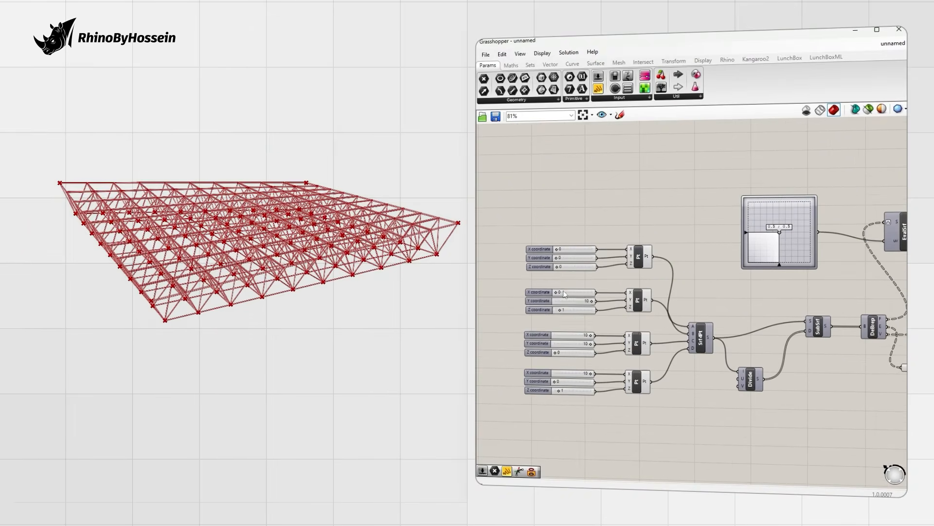
left_click_drag(559, 313, 555, 314)
left_click_drag(561, 390, 549, 396)
left_click_drag(556, 312, 588, 314)
right_click_drag(318, 305, 392, 325)
mouse_move(556, 383)
left_mouse_down()
mouse_move(576, 383)
mouse_move(556, 385)
mouse_move(565, 384)
left_mouse_up()
right_click_drag(365, 322, 332, 326)
left_click_drag(587, 313, 565, 312)
mouse_move(409, 275)
right_mouse_down()
mouse_move(424, 265)
mouse_move(423, 274)
right_mouse_up()
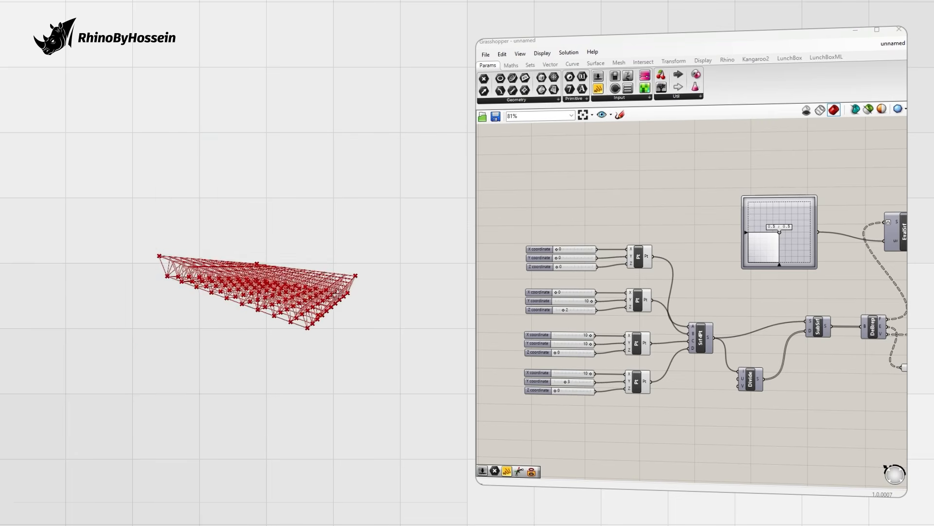
Step: Pan the canvas over to the Line component and orbit the truss view
scroll(333, 292, "up", 2)
right_click_drag(881, 287, 711, 275)
right_click_drag(844, 278, 669, 289)
scroll(669, 289, "down", 1)
scroll(767, 219, "up", 2)
scroll(770, 219, "up", 1)
right_click_drag(748, 201, 615, 210)
scroll(721, 221, "down", 3)
right_click_drag(589, 284, 629, 284)
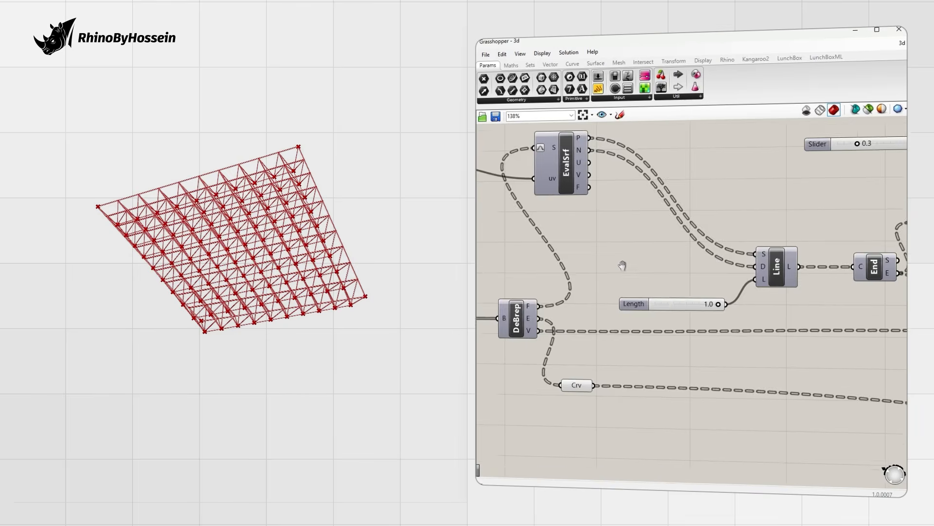
scroll(620, 265, "down", 4)
right_click_drag(312, 262, 296, 277)
scroll(319, 287, "up", 5)
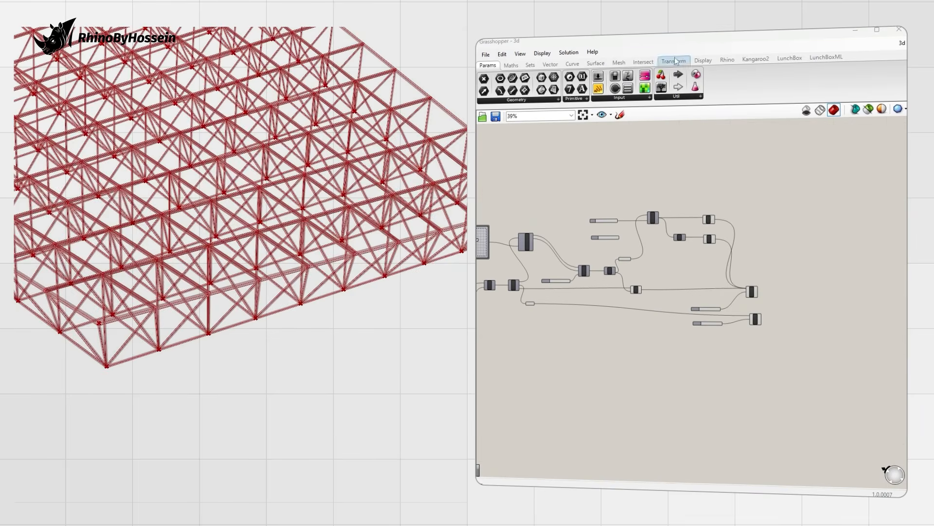
Step: Add a Point parameter that gathers the line end points and the DeBrep vertices
scroll(591, 236, "up", 3)
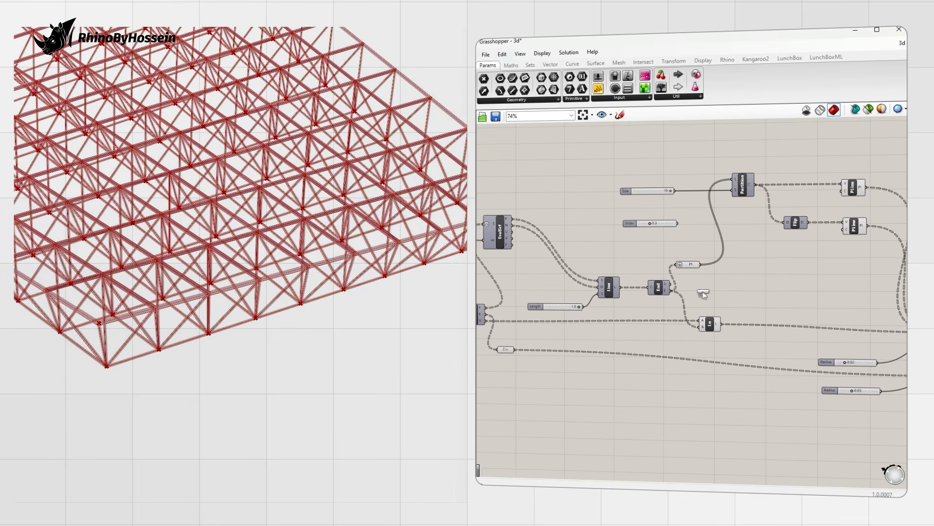
left_click(775, 302)
scroll(671, 280, "up", 2)
left_click_drag(711, 259, 804, 313)
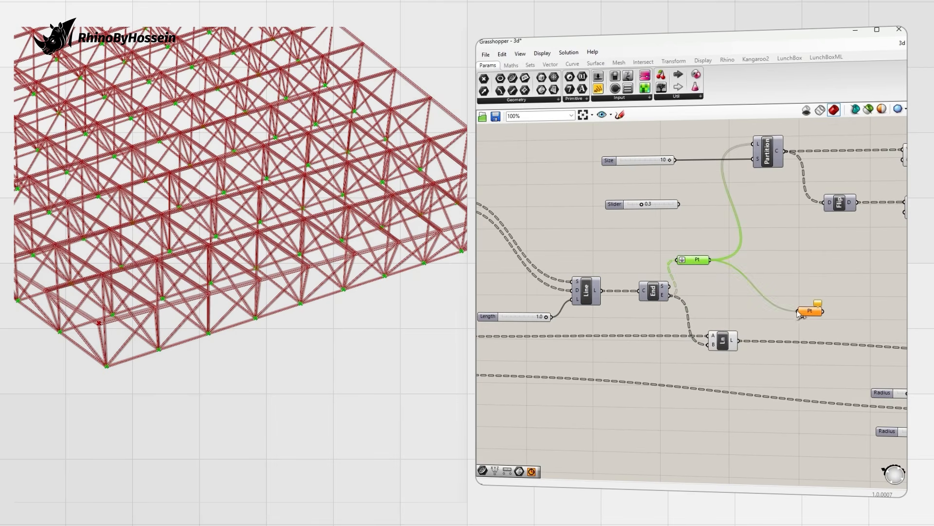
left_click_drag(757, 407, 736, 440)
scroll(736, 440, "down", 2)
right_click_drag(676, 359, 734, 319)
scroll(585, 256, "up", 2)
left_click(536, 344)
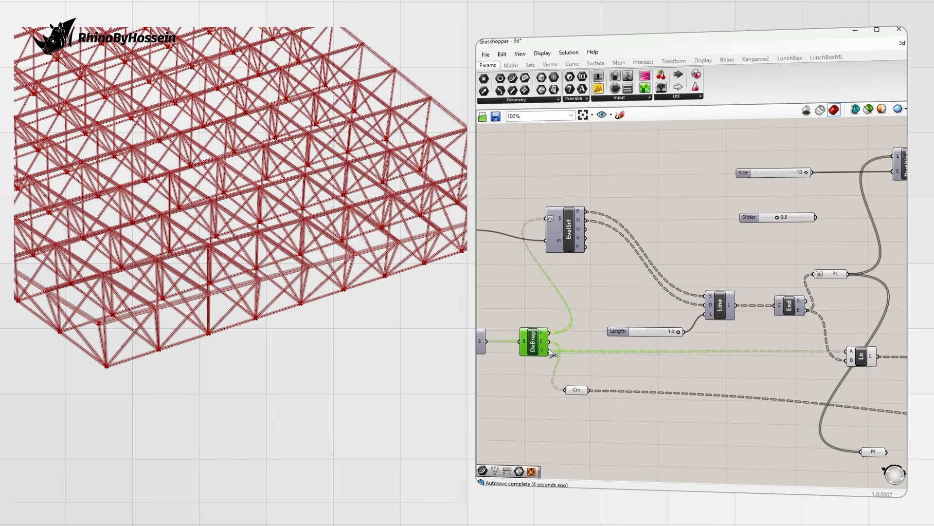
scroll(545, 344, "down", 2)
left_click_drag(773, 399, 774, 397, "shift")
left_click(784, 396)
right_click_drag(204, 311, 360, 346)
scroll(664, 343, "down", 2)
scroll(664, 343, "up", 5)
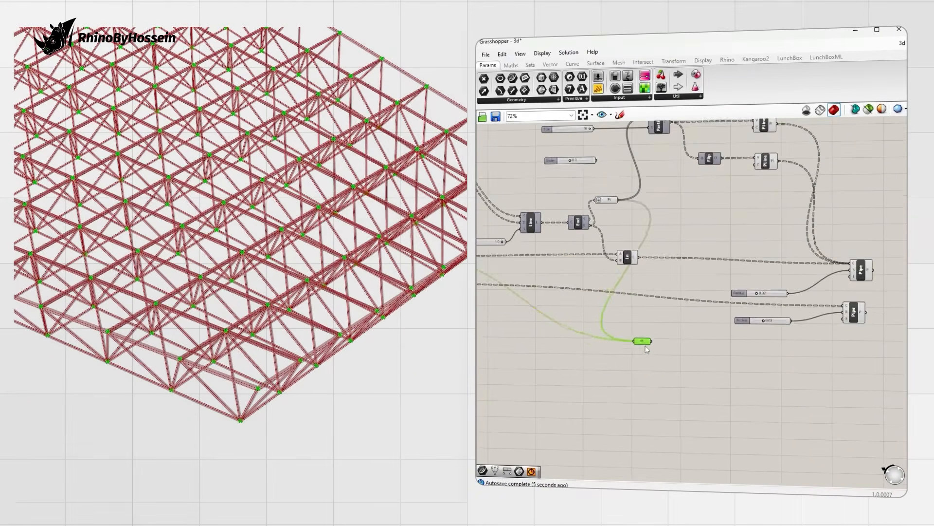
Step: Place a Sphere component centred on the gathered node points
double_click(732, 389)
type("sp")
key("Return")
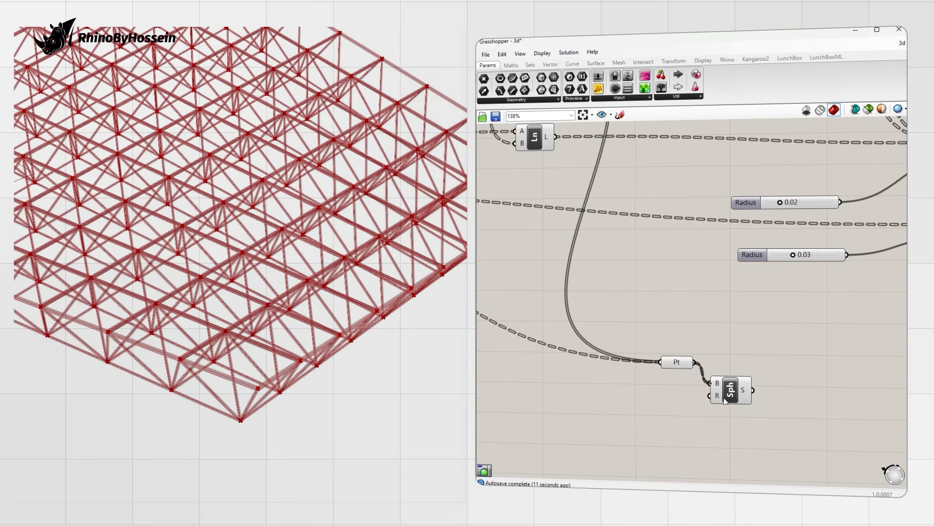
left_click_drag(731, 391, 779, 372)
Step: Drive the sphere radius with a number slider set to 0.05
double_click(642, 396)
type(".02")
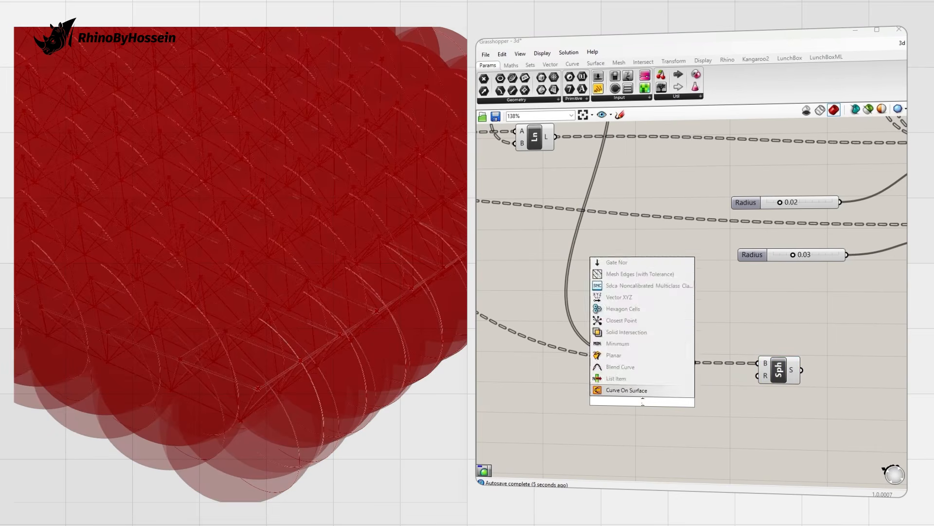
key("Return")
left_click_drag(694, 402, 764, 376)
scroll(323, 371, "up", 6)
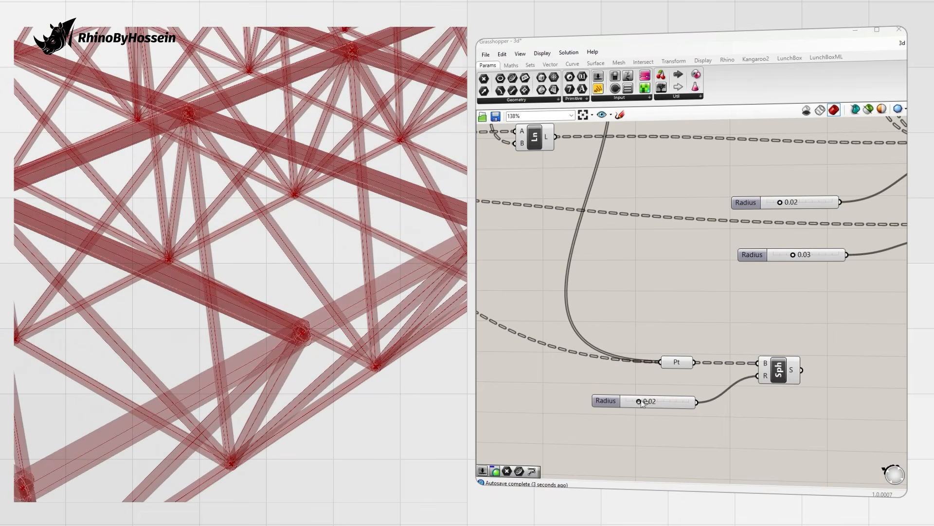
mouse_move(659, 404)
left_mouse_down()
mouse_move(670, 406)
mouse_move(662, 408)
left_mouse_up()
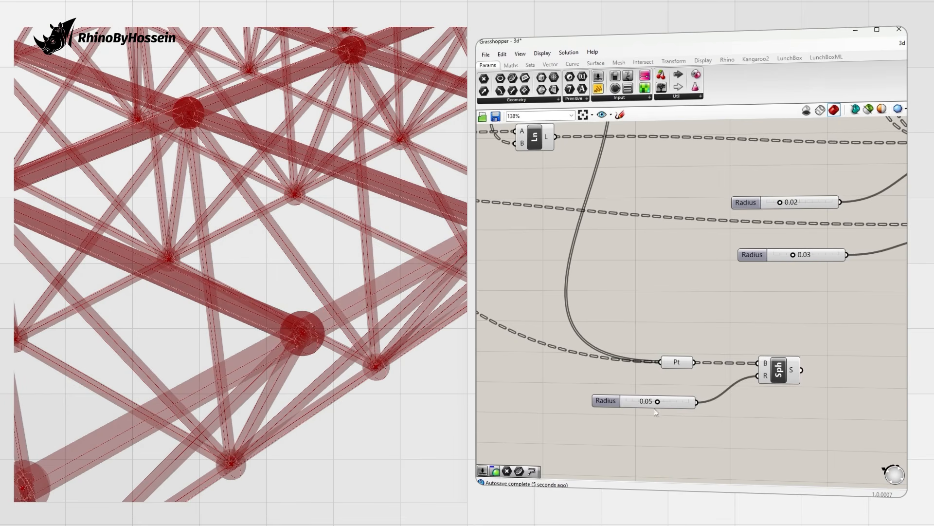
Step: Select the point, slider and Sphere components, then inspect the lower Pipe's members
scroll(617, 388, "down", 6)
left_click_drag(693, 374, 752, 393)
scroll(731, 360, "up", 4)
left_click(711, 335)
left_click(696, 234)
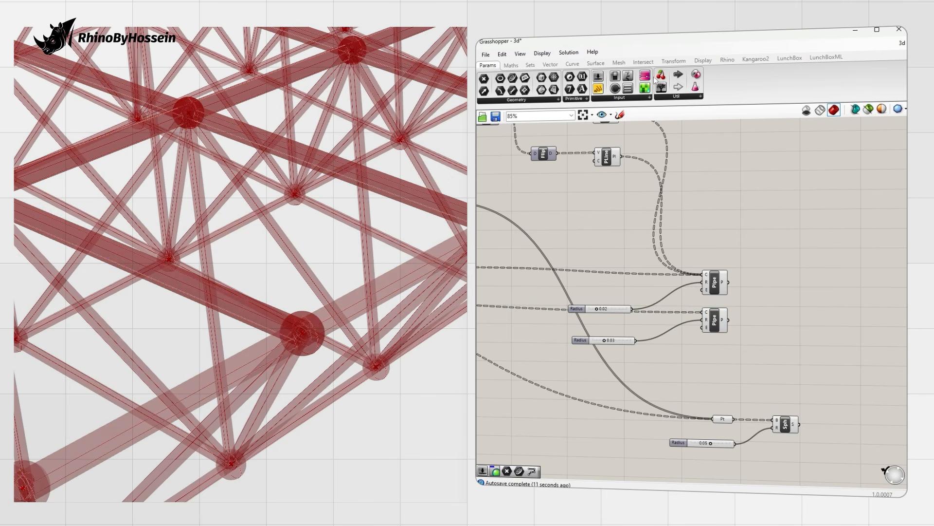
left_click(698, 61)
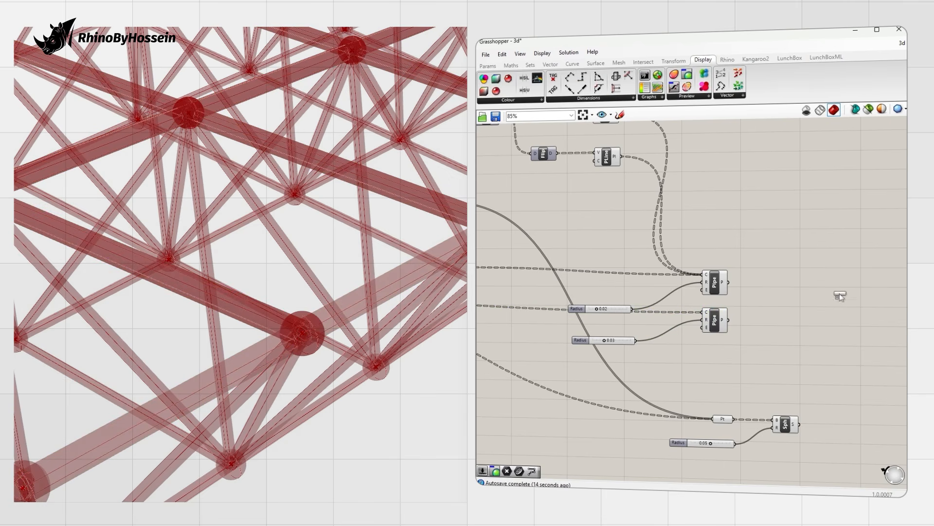
Step: Add a Custom Preview fed by both Pipe outputs
left_click_drag(836, 303, 837, 297)
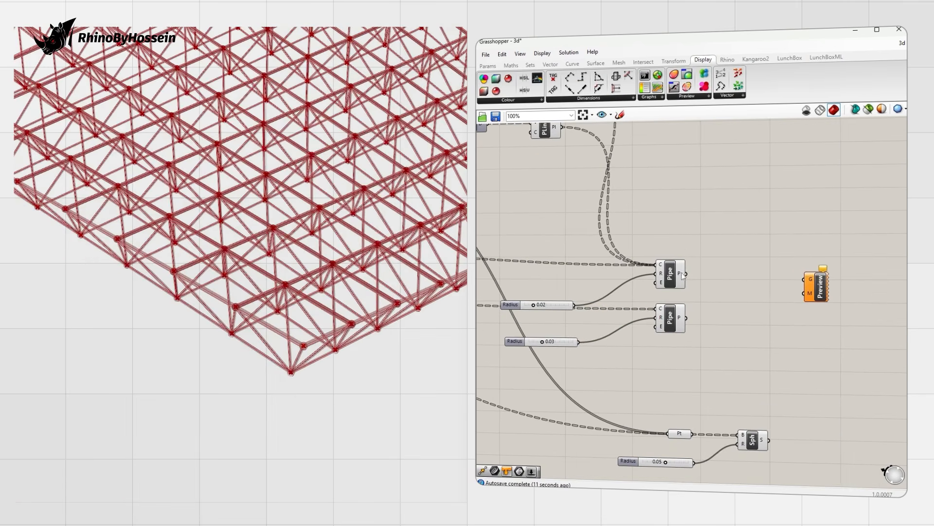
left_click_drag(805, 279, 686, 274)
left_click_drag(795, 291, 804, 280, "shift")
right_click_drag(396, 323, 327, 273)
scroll(328, 273, "up", 6)
Step: Duplicate the Custom Preview below the original and feed it the node spheres
left_click(818, 292)
key("ctrl+c")
key("ctrl+v")
left_click(821, 404)
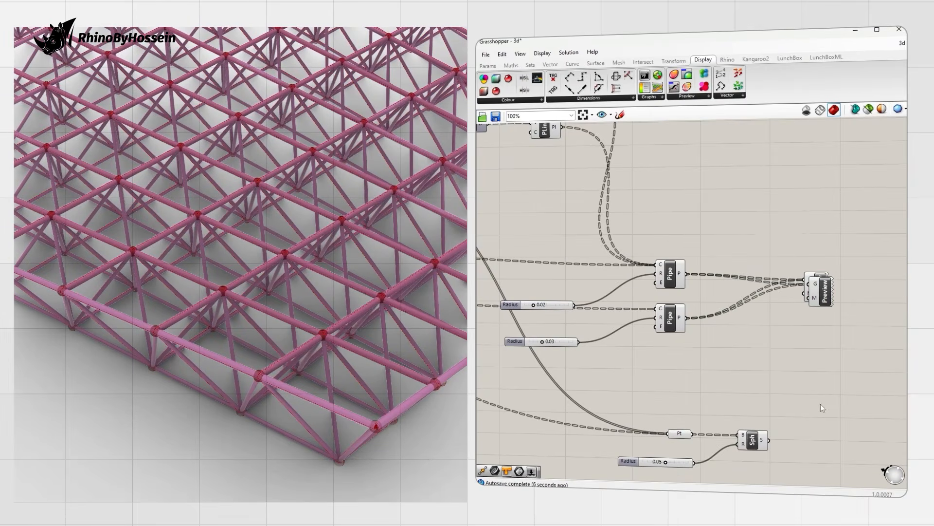
left_click_drag(825, 298, 801, 399)
left_click_drag(817, 407, 839, 426)
left_click(784, 385)
mouse_move(321, 333)
right_mouse_down()
mouse_move(315, 321)
mouse_move(303, 336)
mouse_move(331, 341)
right_mouse_up()
scroll(303, 337, "down", 7)
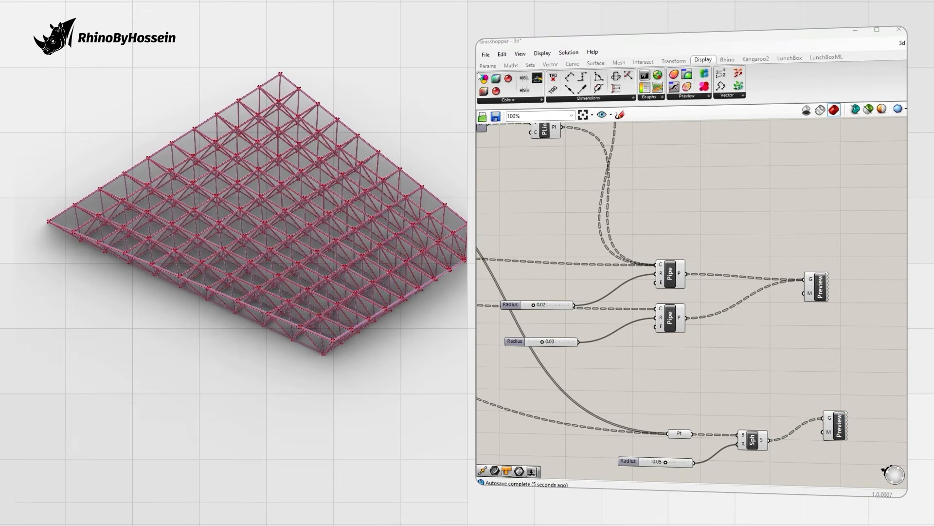
Step: Add a Colour Swatch from the input components
left_click(489, 65)
left_click(650, 97)
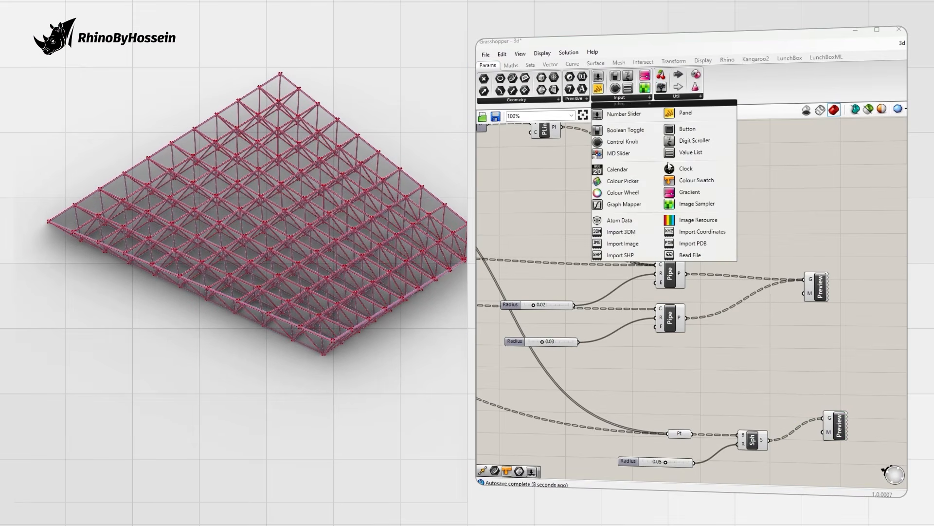
left_click(684, 183)
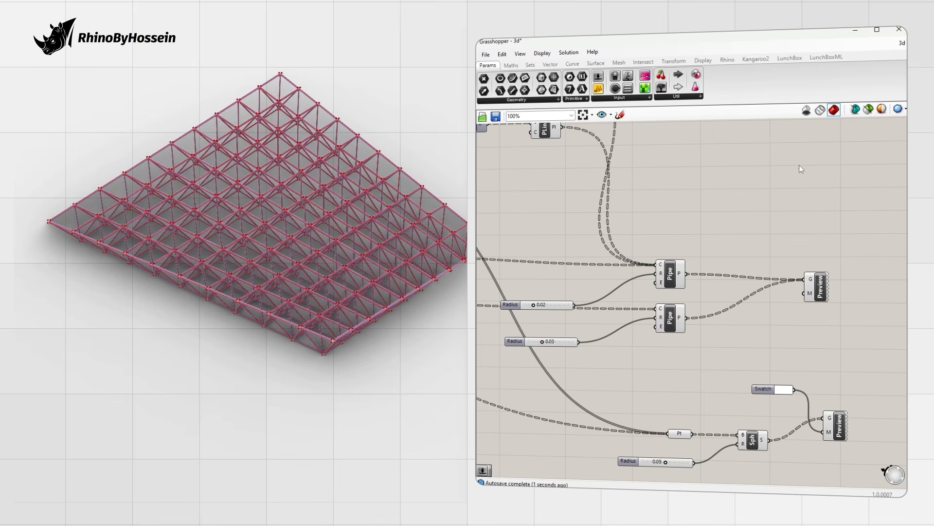
right_click_drag(374, 250, 364, 253)
scroll(364, 251, "up", 4)
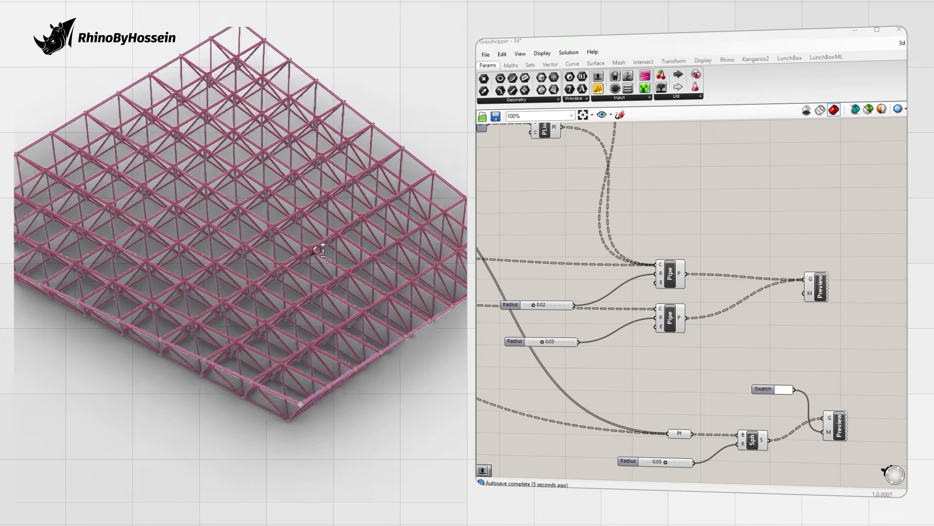
scroll(715, 272, "down", 2)
Step: Turn off the default previews of both Pipe components and the Sphere
left_click_drag(702, 255, 669, 327)
right_click(681, 306)
left_click(701, 326)
left_click(725, 365)
right_click(744, 394)
left_click(767, 415)
left_click(505, 374)
right_click_drag(340, 331, 268, 310)
Step: Set the Colour Swatch to yellow so the node spheres show yellow
left_click(764, 356)
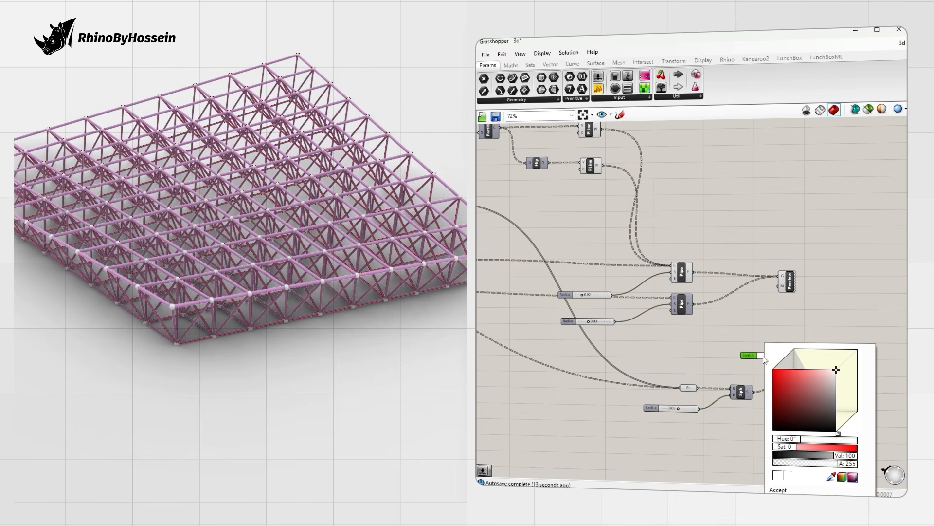
left_click_drag(841, 418, 847, 437)
left_click(546, 405)
right_click_drag(346, 274, 312, 267)
scroll(311, 267, "up", 6)
scroll(311, 267, "down", 8)
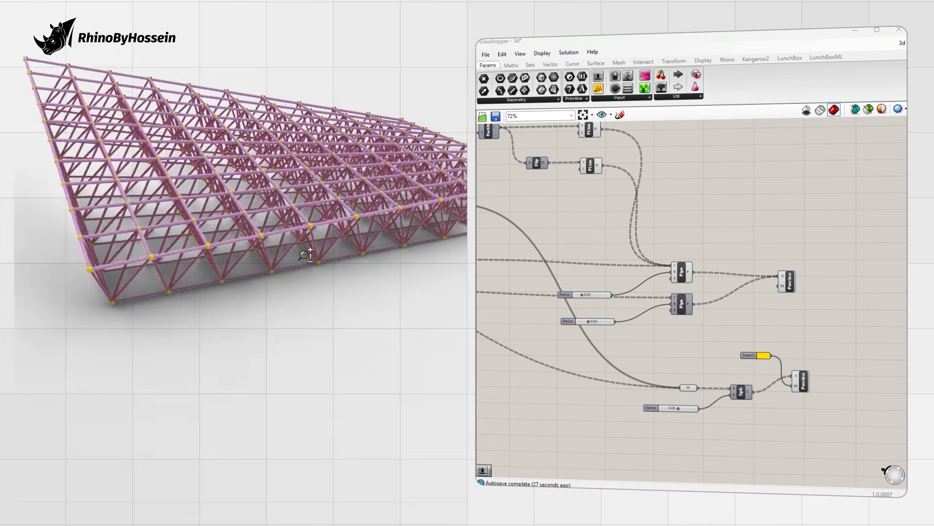
scroll(306, 254, "down", 5)
right_click_drag(381, 273, 326, 279)
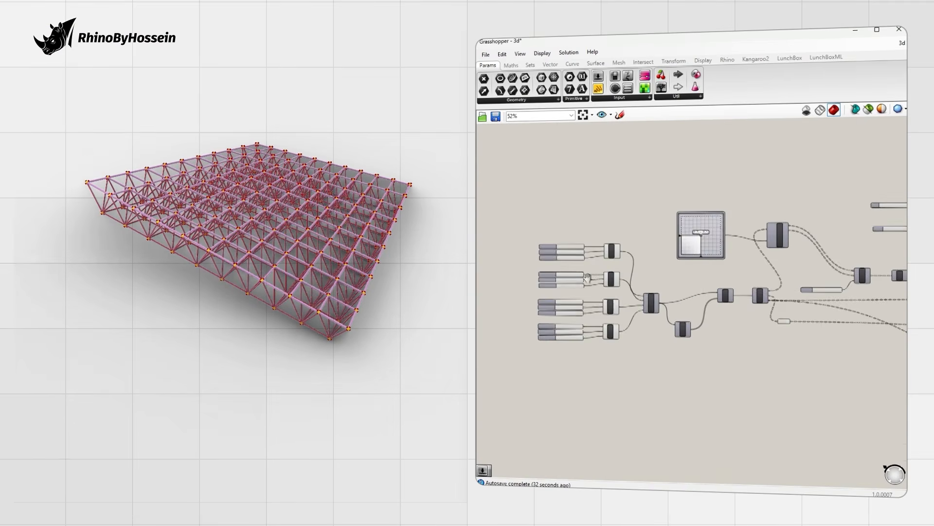
Step: Nudge the second corner's Y and raise the fourth corner to Z 3, viewing the warped frame
scroll(609, 269, "up", 3)
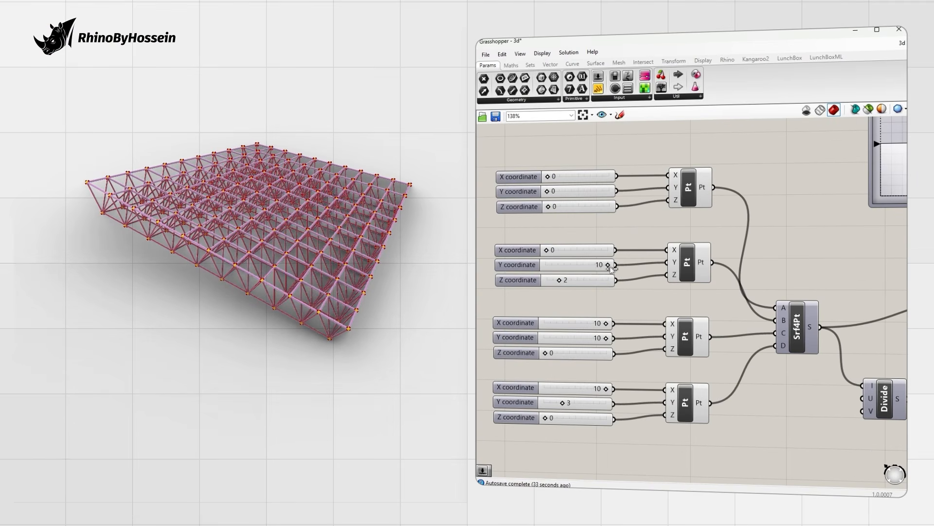
left_click_drag(580, 268, 622, 270)
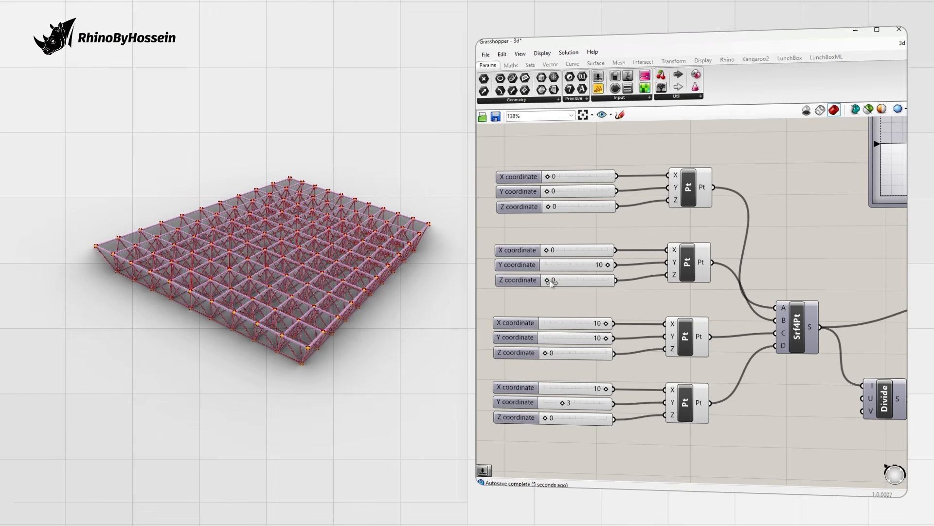
left_click_drag(560, 421, 570, 420)
right_click_drag(378, 345, 407, 285)
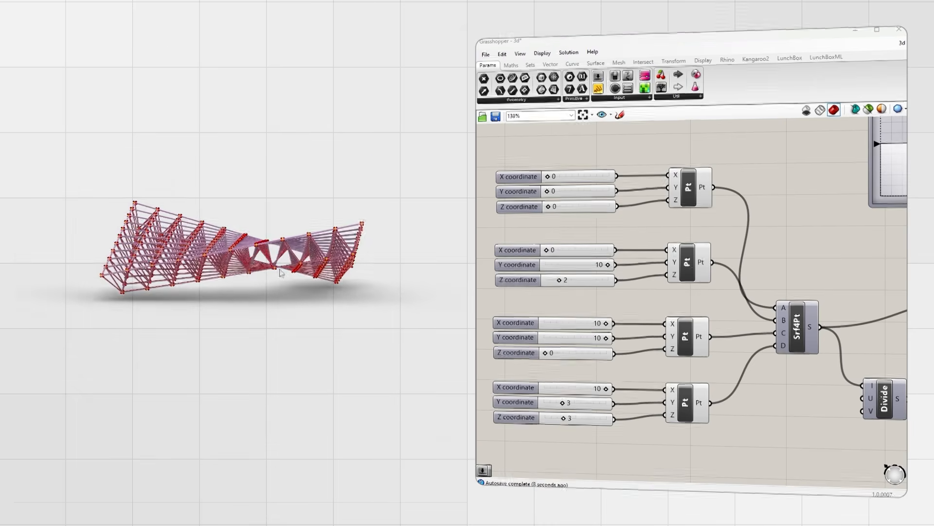